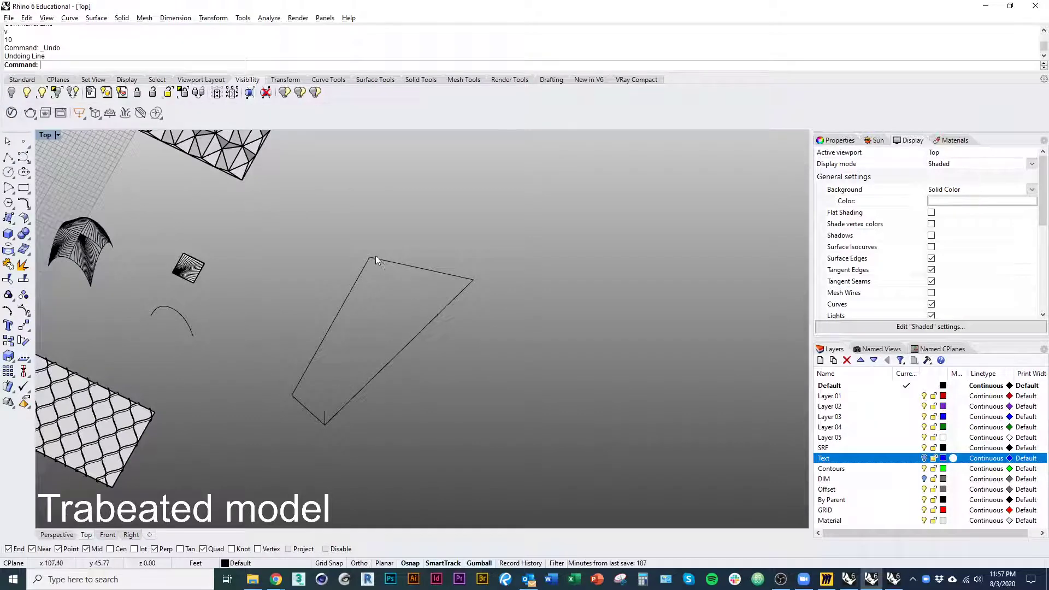
# Draw a 10 ft vertical column line up from the back corner of the four-sided ground outline.
pyautogui.press('Return')
pyautogui.click(370, 257)
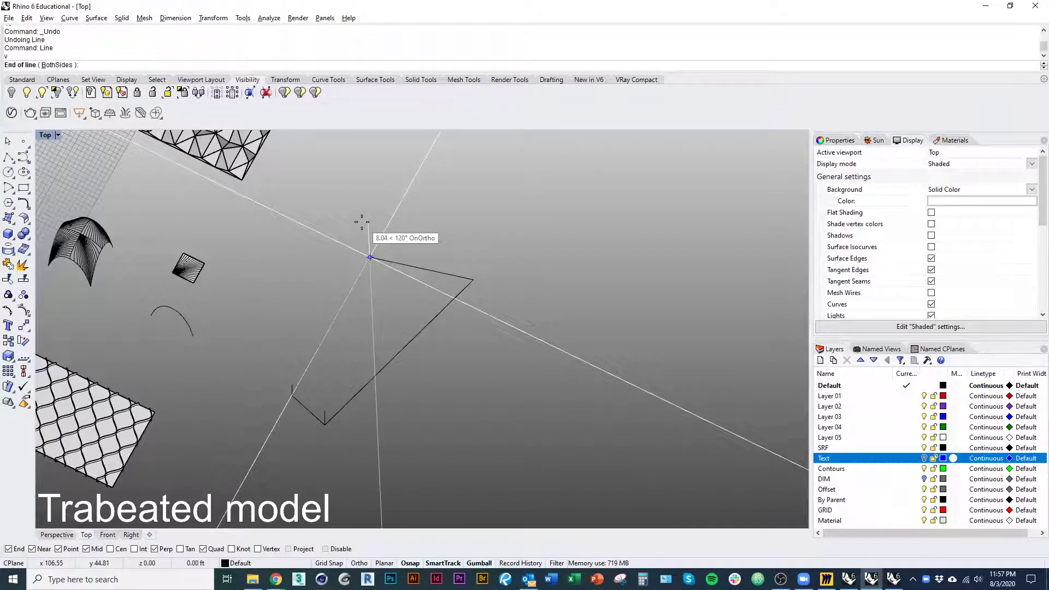
pyautogui.write('10')
pyautogui.press('Return')
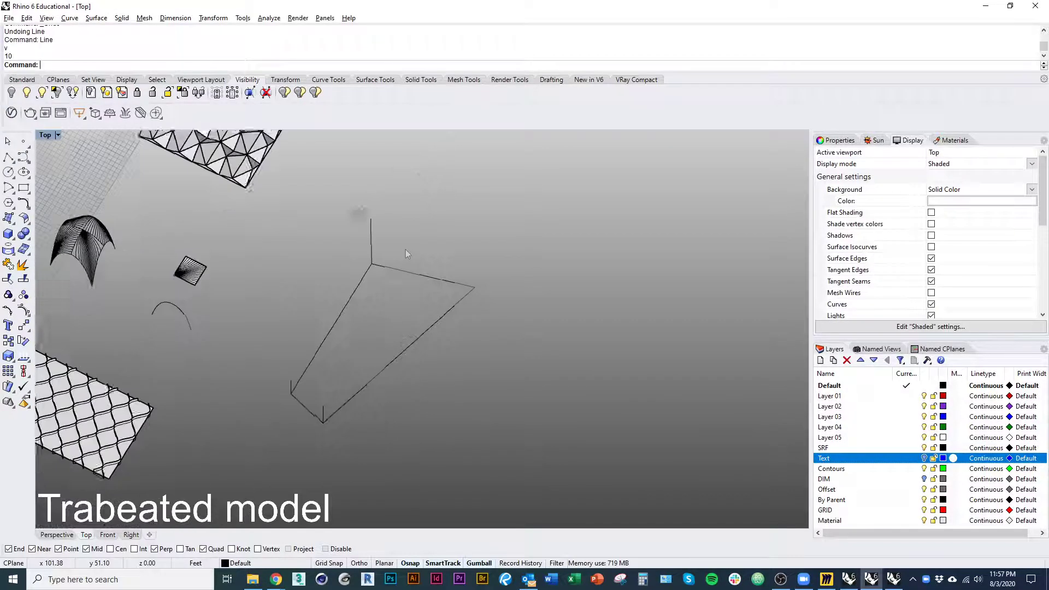
pyautogui.moveTo(405, 249); pyautogui.dragTo(302, 202)
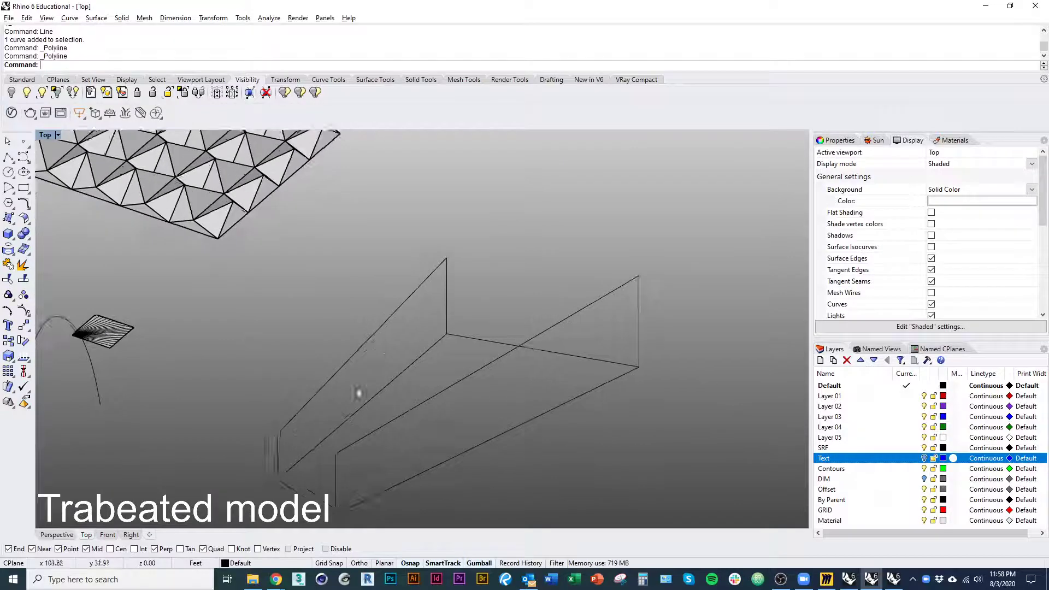
# Delete the closed ground outline, keeping the column lines and the two beam lines.
pyautogui.keyDown('ctrl'); pyautogui.keyDown('shift'); pyautogui.moveTo(356, 391); pyautogui.dragTo(278, 424, button='right'); pyautogui.keyUp('shift'); pyautogui.keyUp('ctrl')
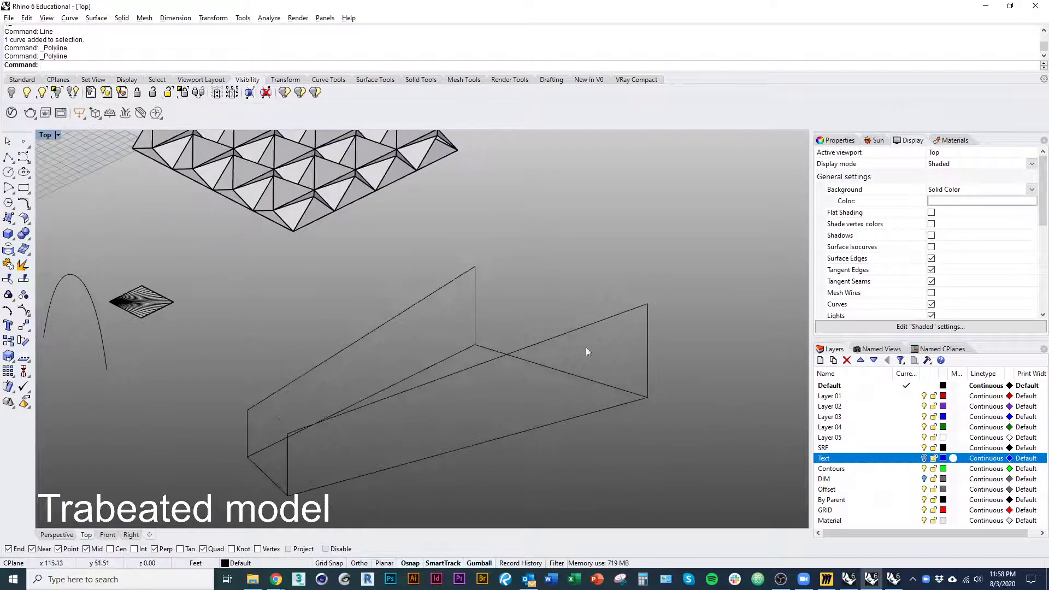
pyautogui.click(388, 475)
pyautogui.write('D')
pyautogui.press('Return')
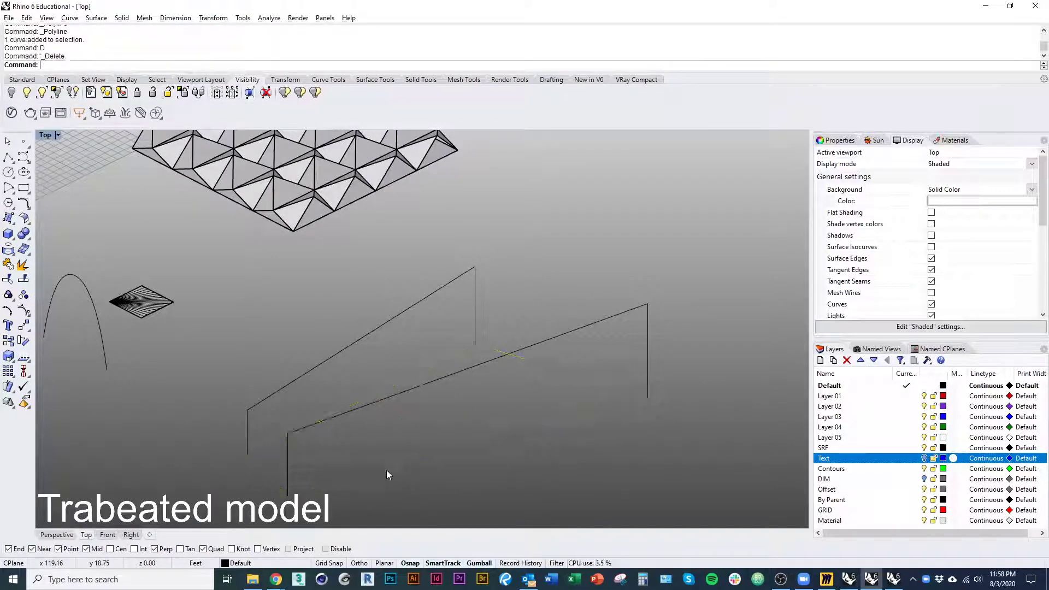
# Extend both sloping beam lines by 4 ft past the columns at each end.
pyautogui.write('Extend')
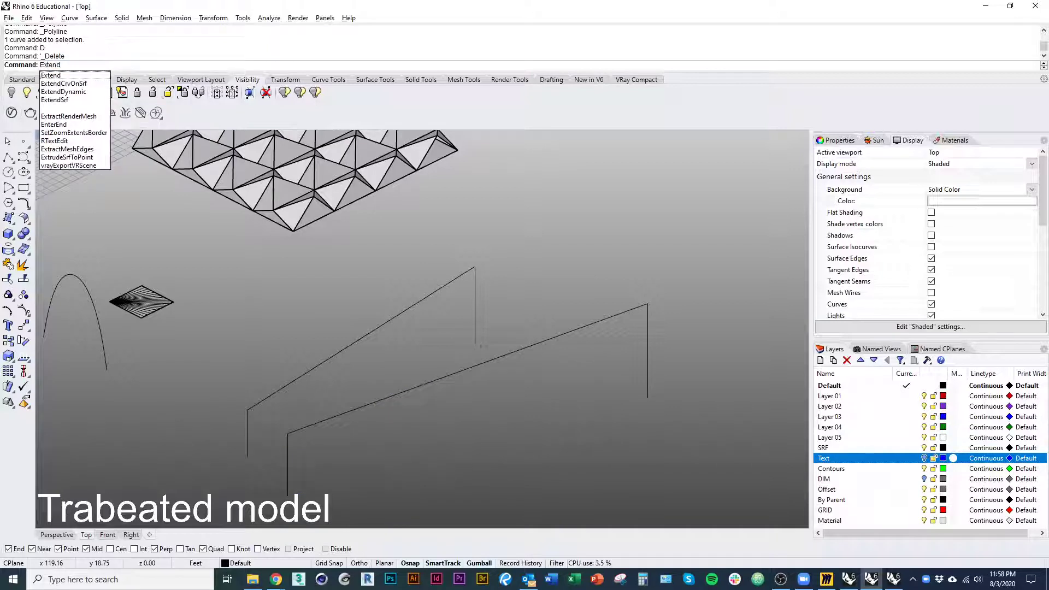
pyautogui.click(71, 77)
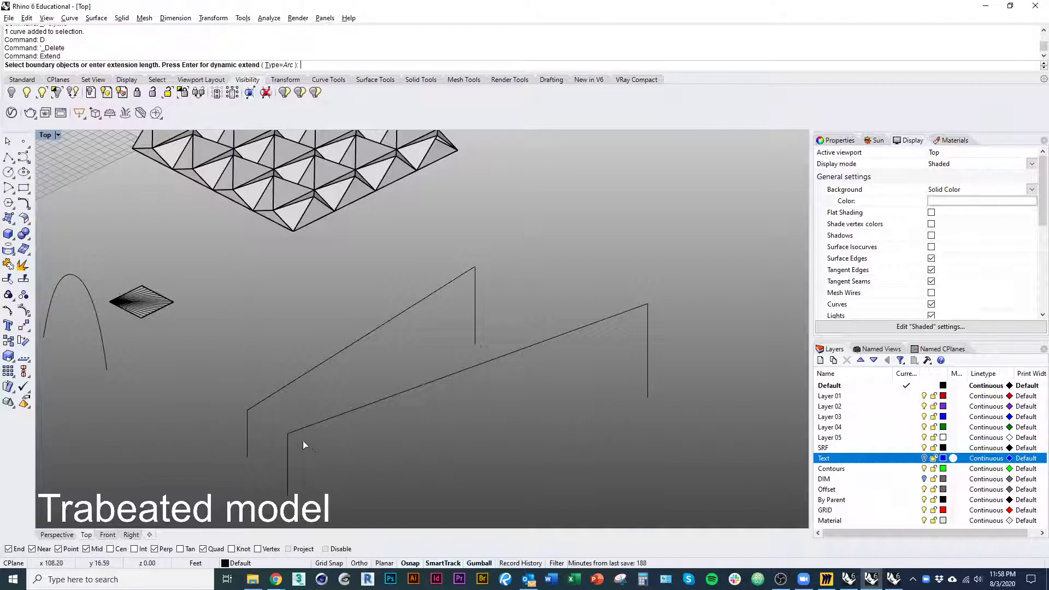
pyautogui.moveTo(303, 440); pyautogui.dragTo(303, 428, button='right')
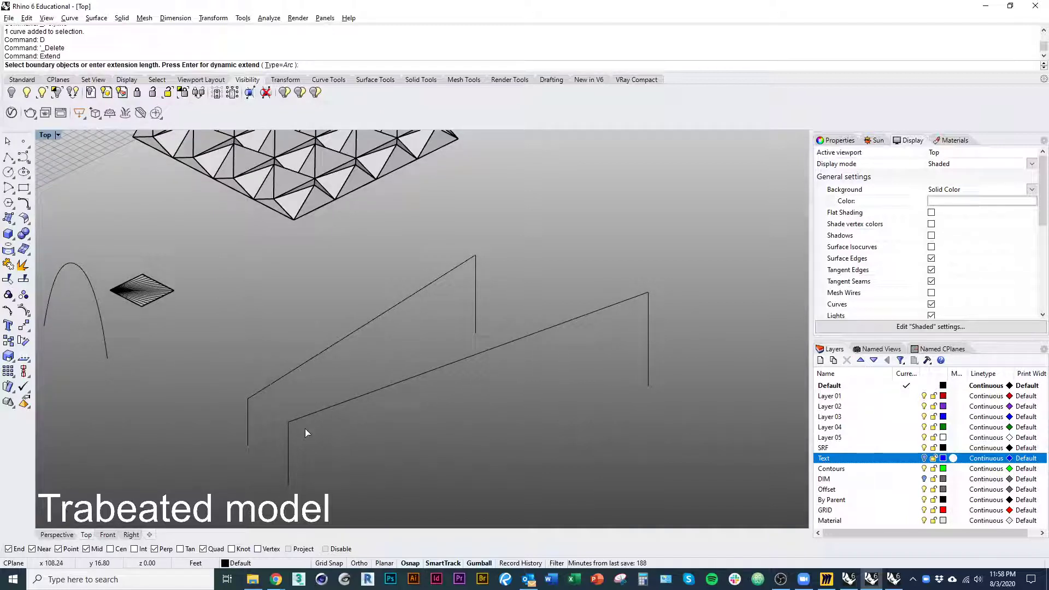
pyautogui.write('4')
pyautogui.press('Return')
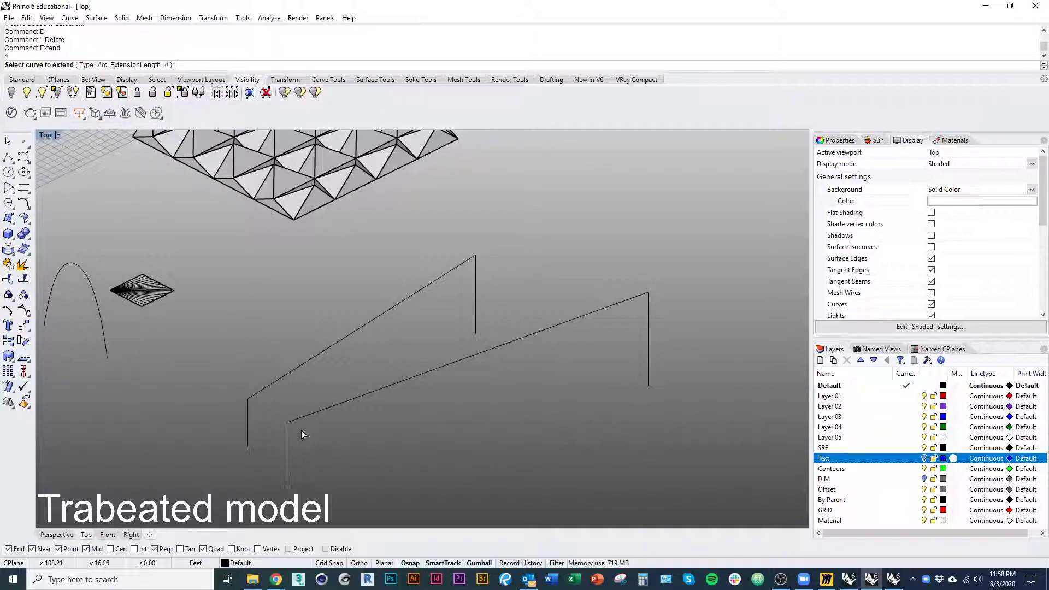
pyautogui.click(296, 419)
pyautogui.click(256, 394)
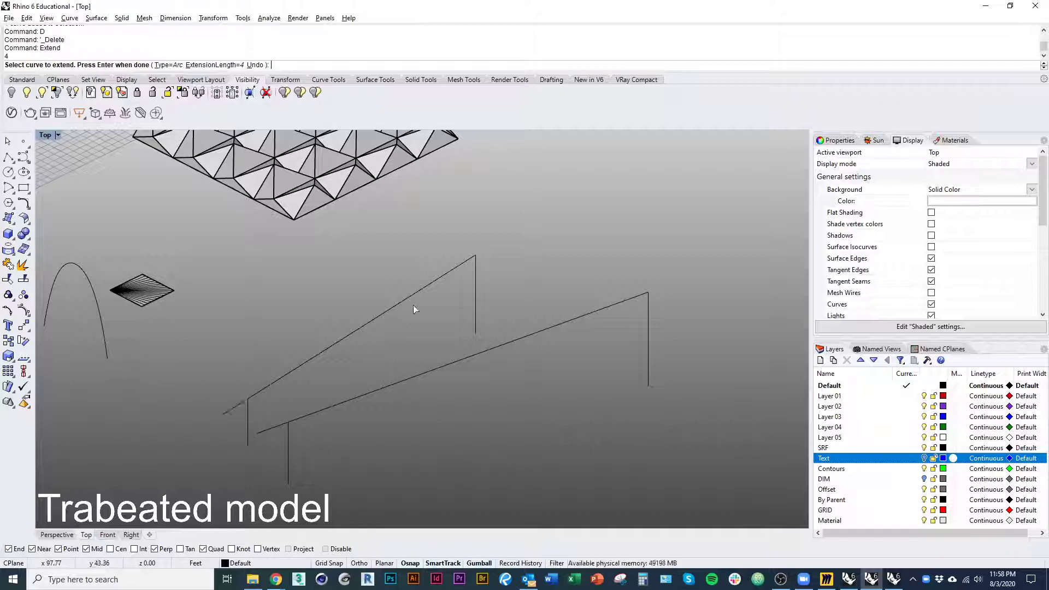
pyautogui.click(456, 268)
pyautogui.press('Return')
# Divide the two extended beam lines into 16 segments each to place division points.
pyautogui.moveTo(465, 444); pyautogui.dragTo(487, 404, button='right')
pyautogui.scroll(-3, 481, 426)
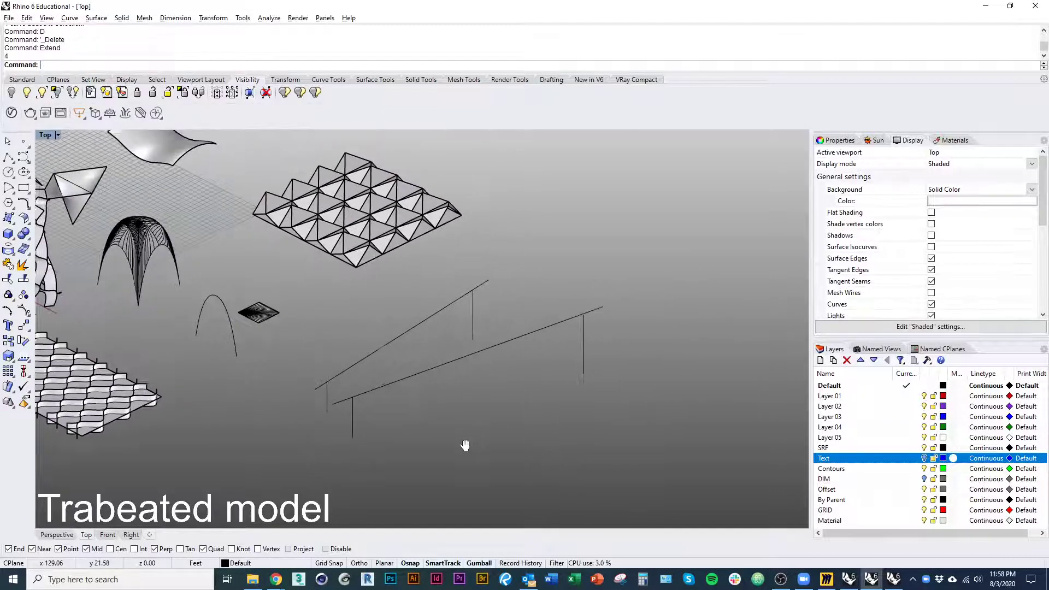
pyautogui.keyDown('ctrl'); pyautogui.keyDown('shift'); pyautogui.moveTo(470, 452); pyautogui.dragTo(447, 442, button='right'); pyautogui.keyUp('shift'); pyautogui.keyUp('ctrl')
pyautogui.moveTo(447, 442); pyautogui.dragTo(394, 328)
pyautogui.write('Divide')
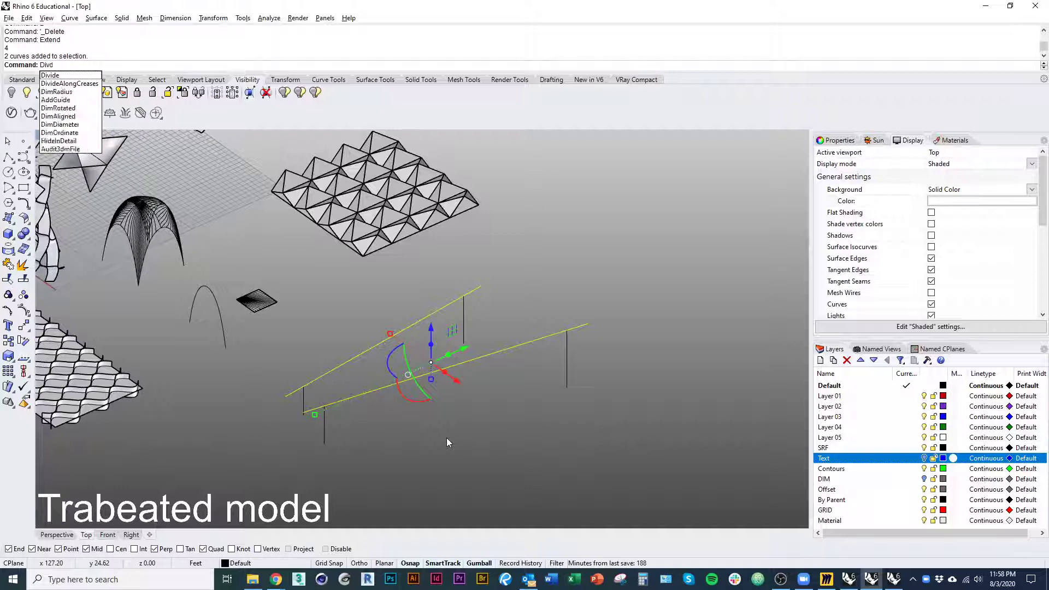
pyautogui.press('Return')
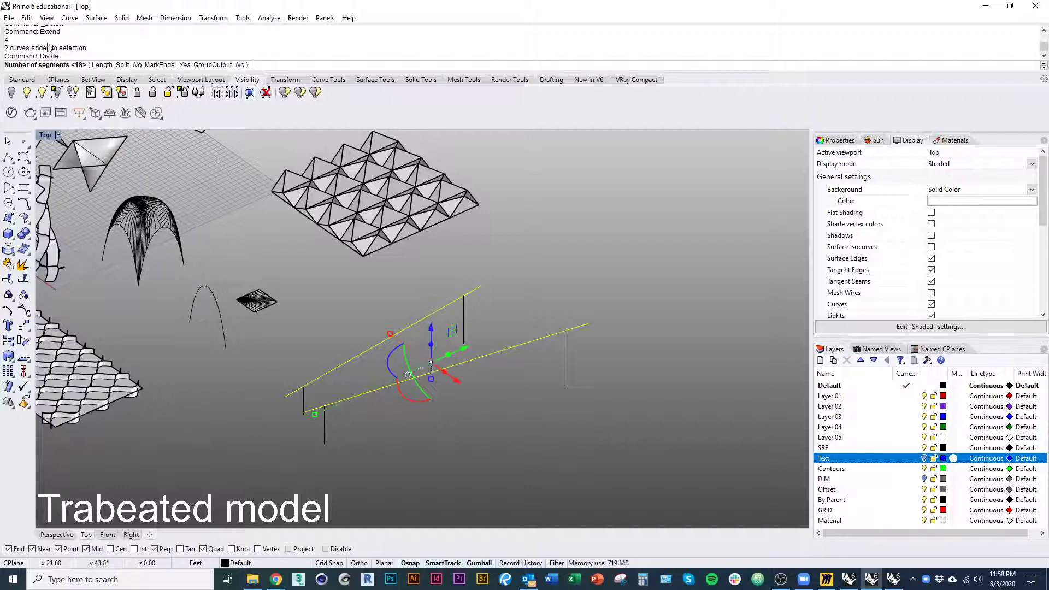
pyautogui.write('16')
pyautogui.press('Return')
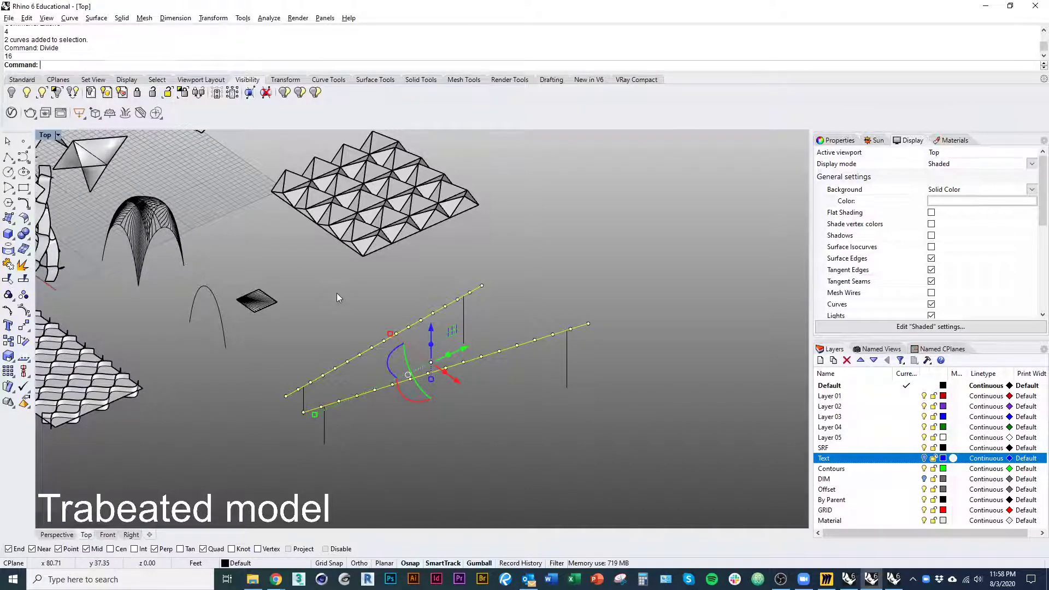
# Draw a line connecting the two beams' endpoints at the narrow end of the frame.
pyautogui.press('Escape')
pyautogui.click(8, 157)
pyautogui.press('Escape')
pyautogui.write('Line')
pyautogui.press('Return')
pyautogui.scroll(8, 227, 371)
pyautogui.moveTo(376, 505); pyautogui.dragTo(334, 449, button='right')
pyautogui.click(320, 373)
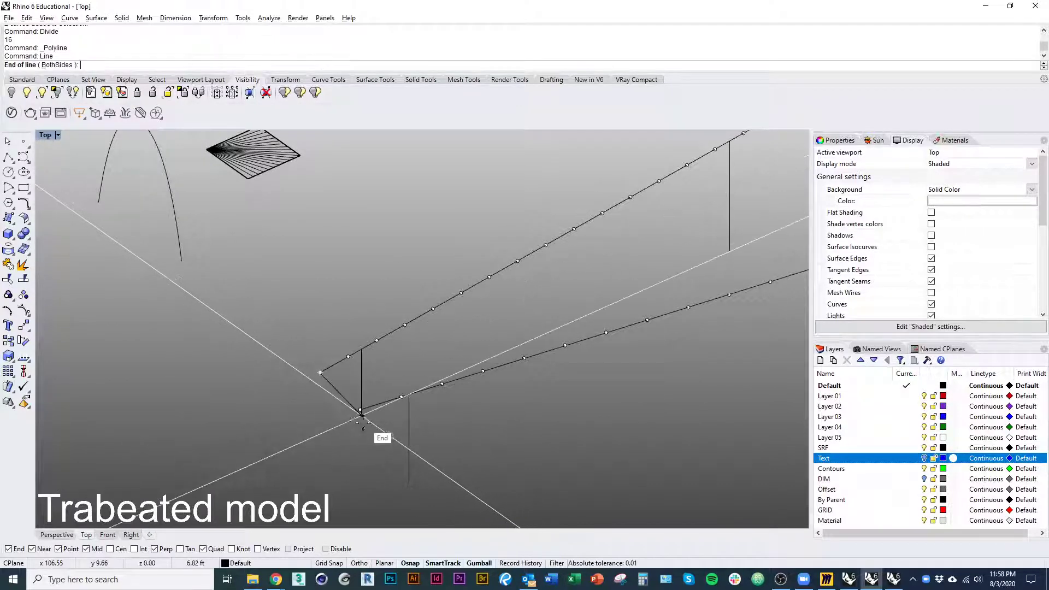
pyautogui.click(362, 415)
# Draw lines between matching division points of the two beams, continuing inward from the narrow end.
pyautogui.press('Return')
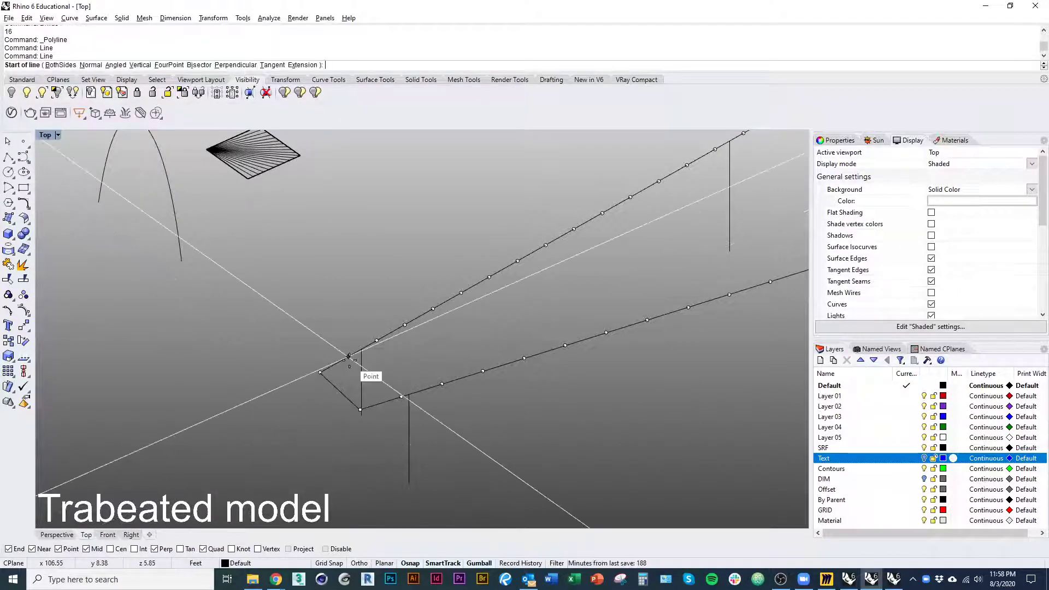
pyautogui.click(348, 356)
pyautogui.click(401, 395)
pyautogui.press('Return')
pyautogui.click(377, 340)
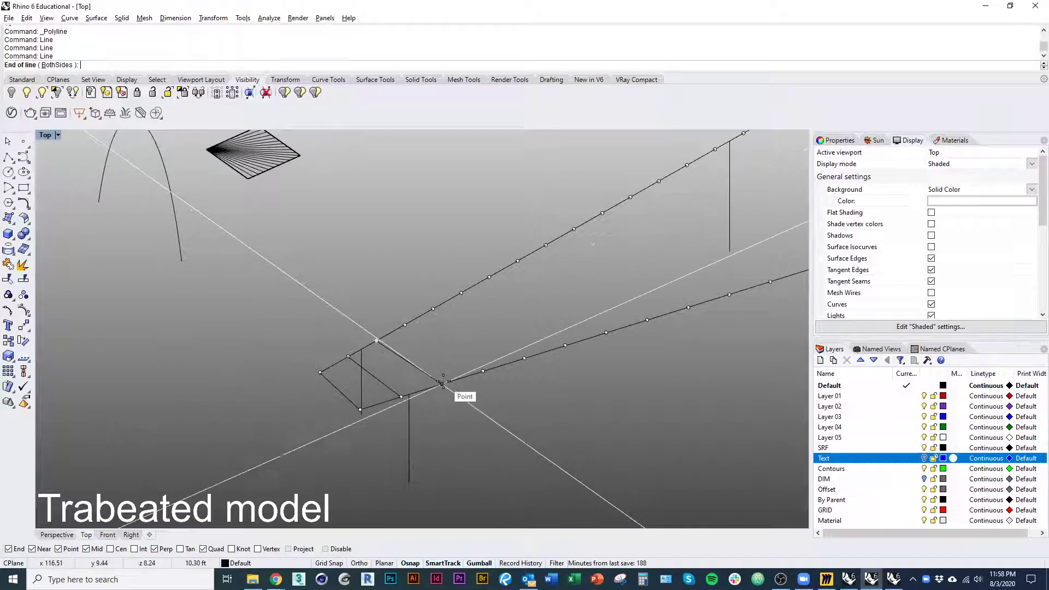
pyautogui.click(441, 384)
pyautogui.press('Return')
pyautogui.click(405, 325)
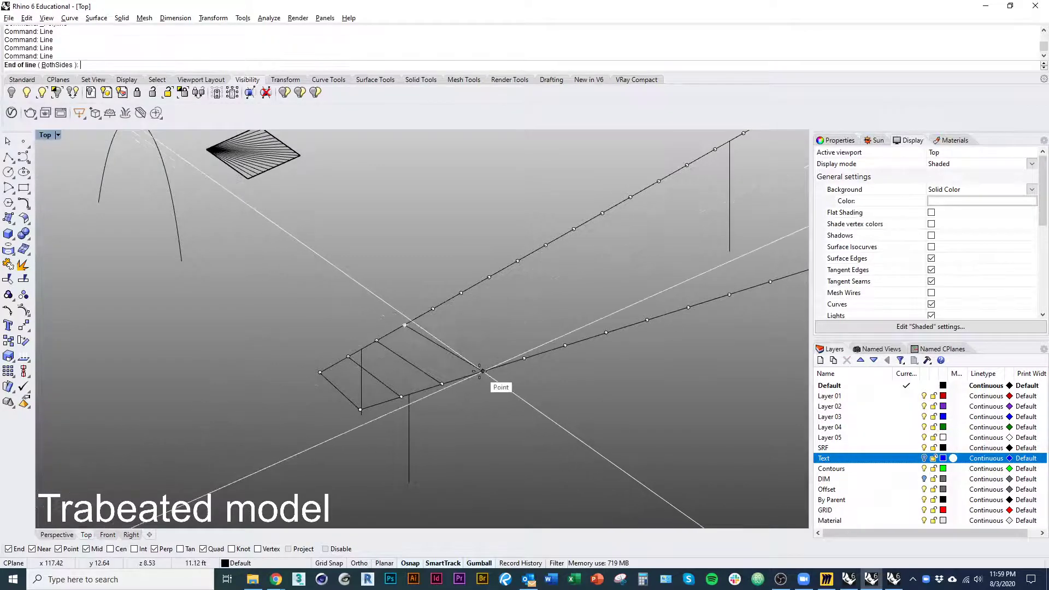
pyautogui.click(483, 371)
pyautogui.press('Return')
pyautogui.click(433, 309)
pyautogui.click(524, 358)
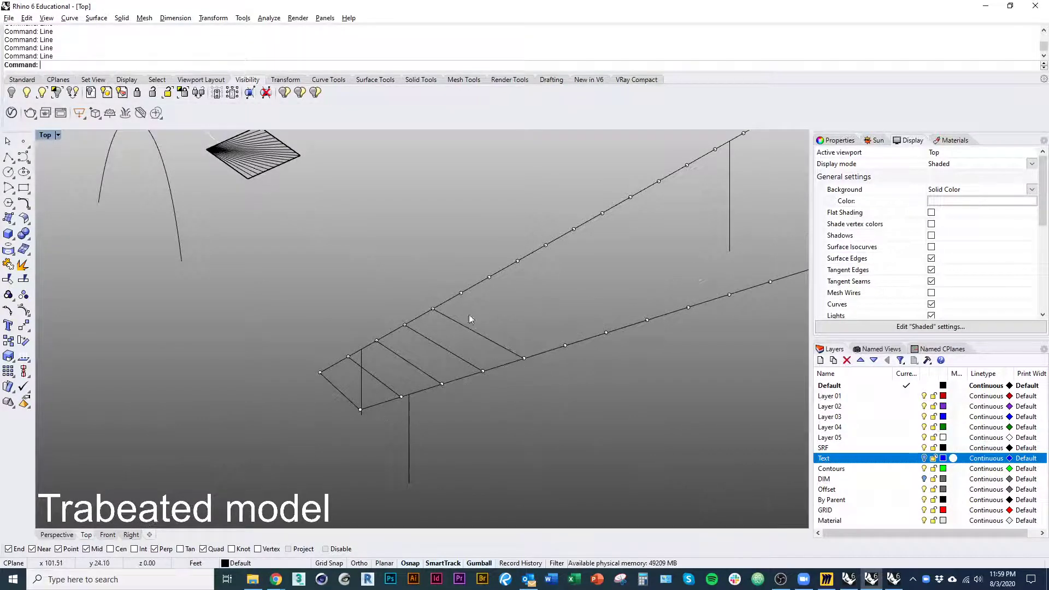
pyautogui.press('Return')
pyautogui.click(460, 293)
pyautogui.click(565, 344)
pyautogui.press('Return')
pyautogui.click(489, 277)
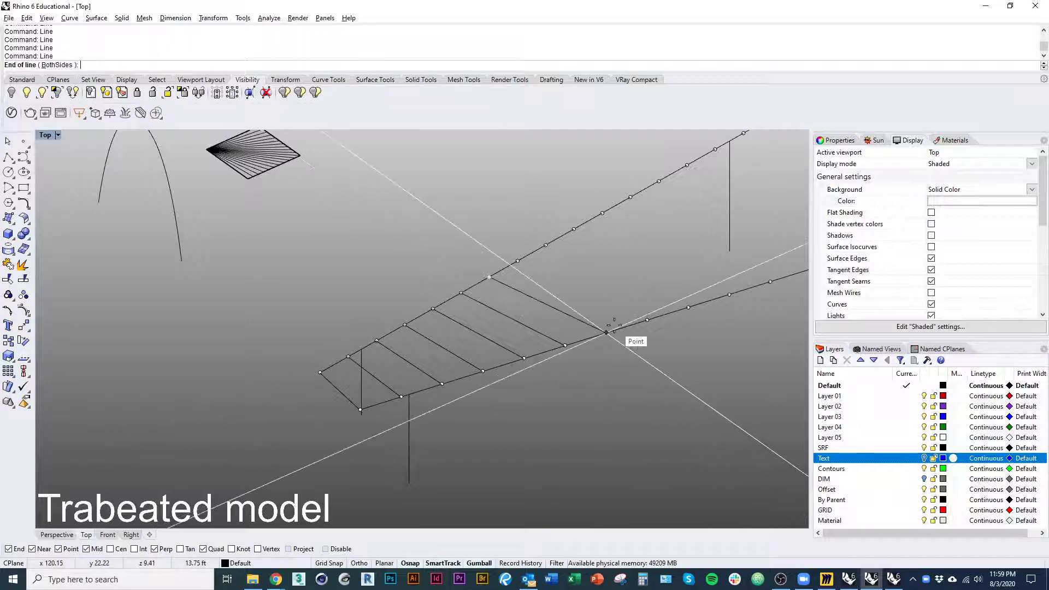
pyautogui.click(607, 332)
pyautogui.press('Return')
pyautogui.moveTo(570, 297); pyautogui.dragTo(319, 351, button='right')
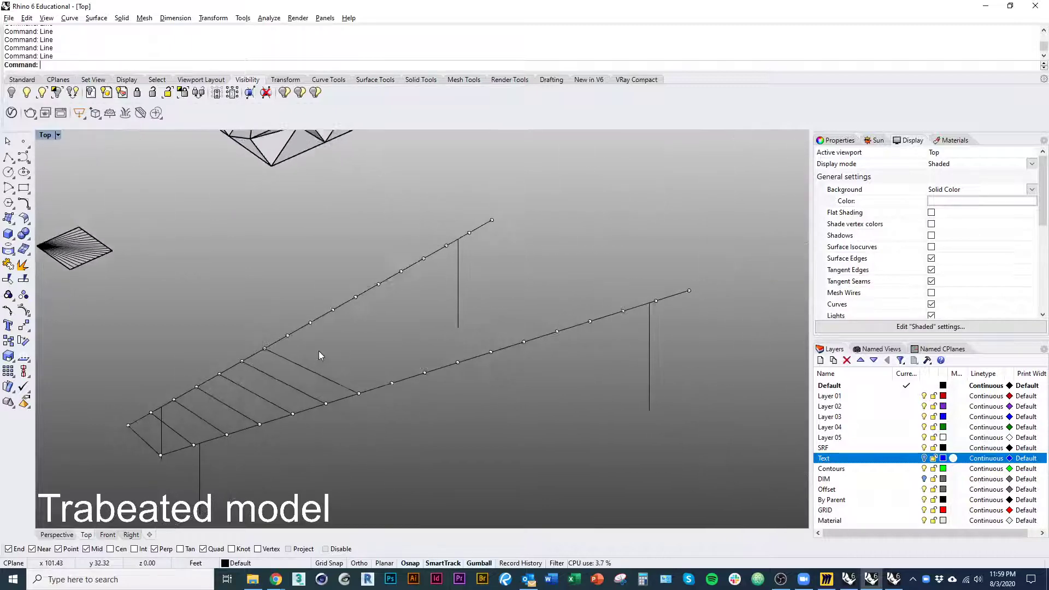
pyautogui.click(288, 336)
pyautogui.click(392, 383)
pyautogui.press('Return')
pyautogui.click(310, 322)
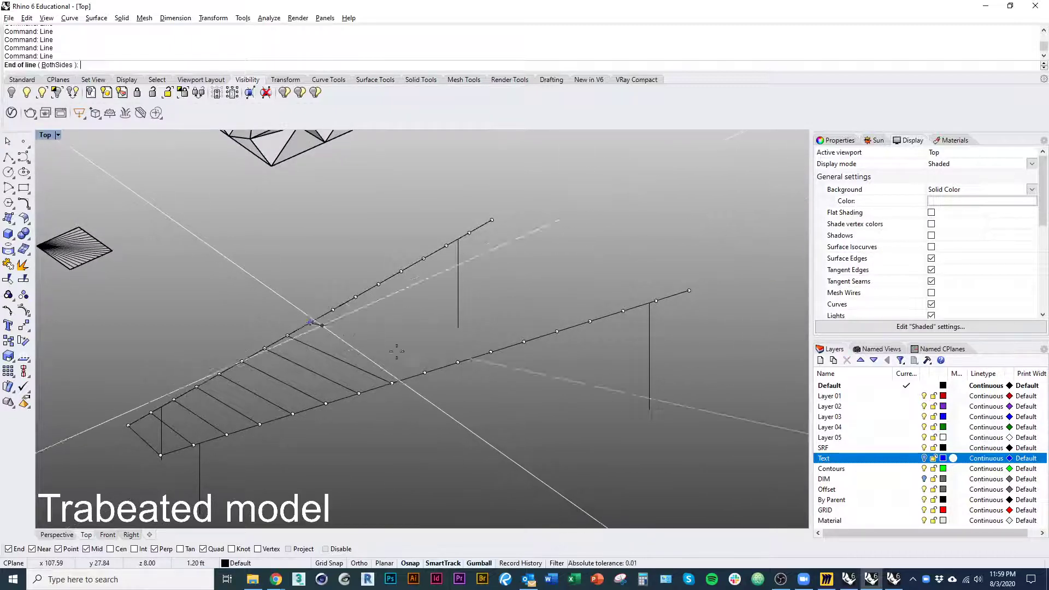
pyautogui.click(425, 373)
pyautogui.press('Return')
pyautogui.moveTo(424, 373); pyautogui.dragTo(347, 460, button='right')
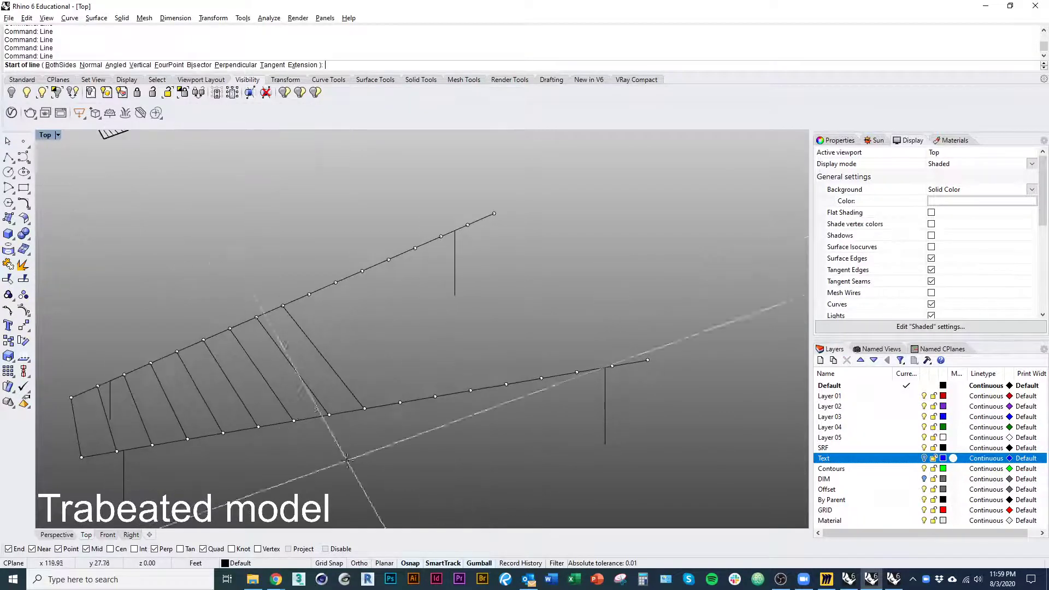
# Delete the interior cross lines, keeping only the one at the beams' narrow end.
pyautogui.press('Escape')
pyautogui.moveTo(318, 406); pyautogui.dragTo(360, 424, button='right')
pyautogui.moveTo(361, 333); pyautogui.dragTo(318, 371)
pyautogui.keyDown('ctrl'); pyautogui.keyDown('shift'); pyautogui.moveTo(318, 371); pyautogui.dragTo(342, 450, button='right'); pyautogui.keyUp('shift'); pyautogui.keyUp('ctrl')
pyautogui.write('d')
pyautogui.press('Return')
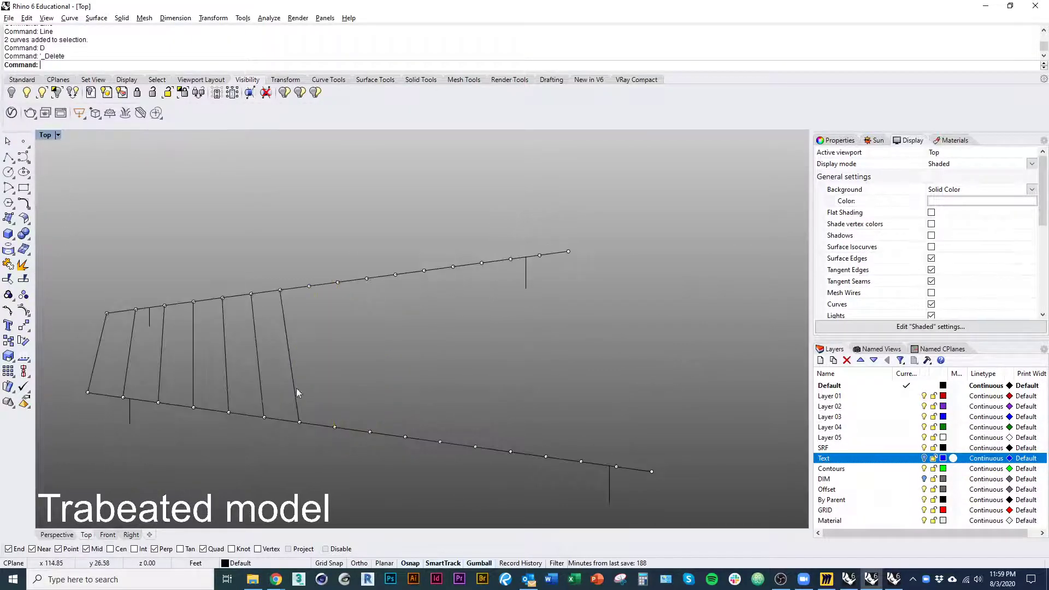
pyautogui.write('d')
pyautogui.press('Return')
pyautogui.moveTo(160, 365); pyautogui.dragTo(170, 367)
pyautogui.write('d')
pyautogui.press('Return')
# Draw a line connecting the two beams' endpoints at the wide end of the frame.
pyautogui.moveTo(305, 363); pyautogui.dragTo(284, 333, button='right')
pyautogui.write('line')
pyautogui.press('Return')
pyautogui.click(487, 254)
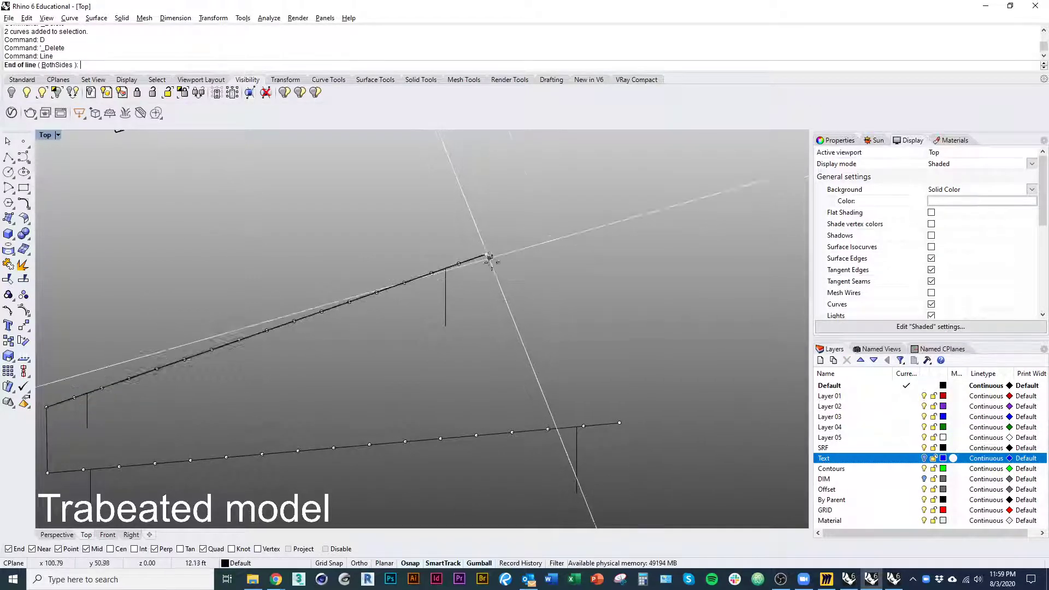
pyautogui.click(620, 423)
# Create 16 tween curves between the narrow-end and wide-end cross lines.
pyautogui.press('Home')
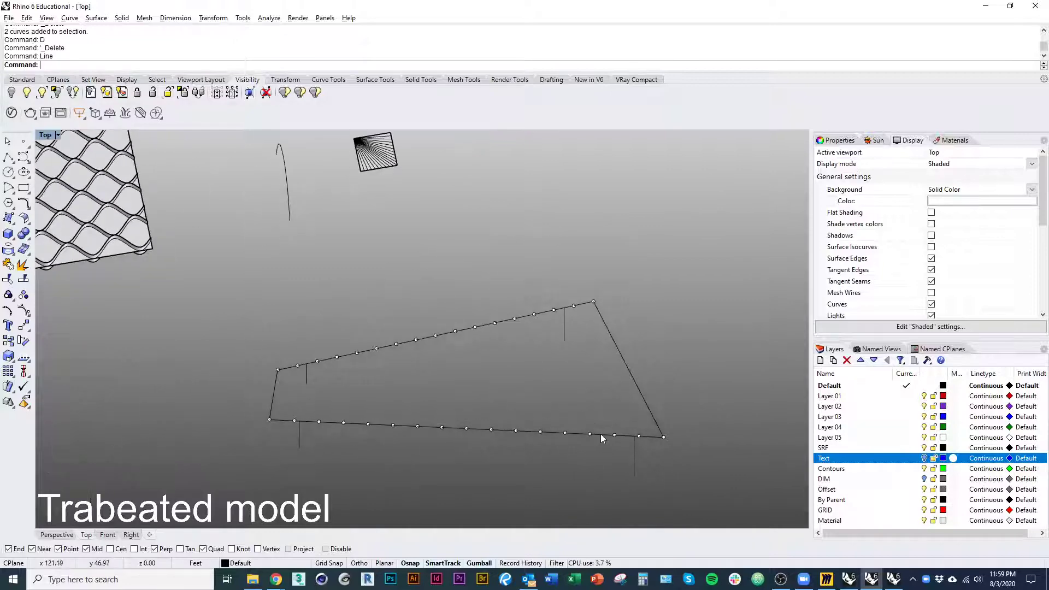
pyautogui.click(664, 407)
pyautogui.keyDown('shift'); pyautogui.click(254, 398); pyautogui.keyUp('shift')
pyautogui.write('T')
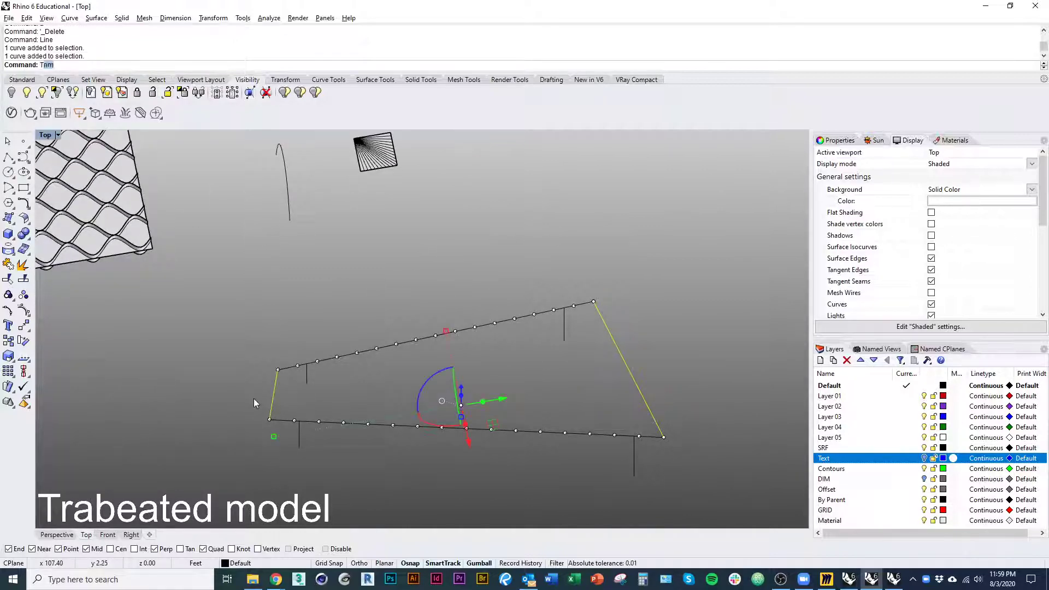
pyautogui.write('weenCurves')
pyautogui.press('Return')
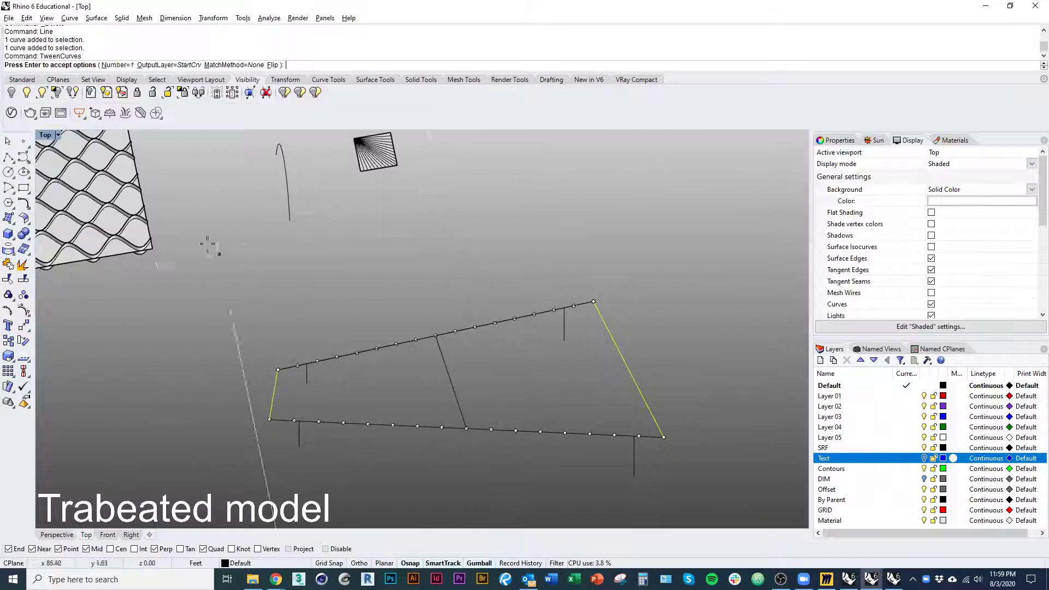
pyautogui.click(116, 66)
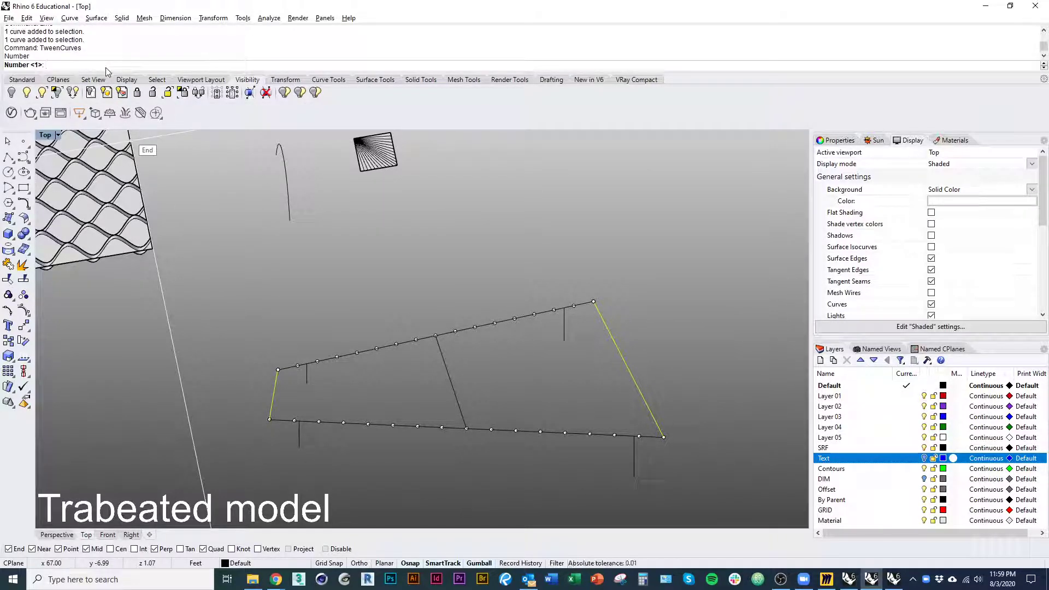
pyautogui.write('16')
pyautogui.press('Return')
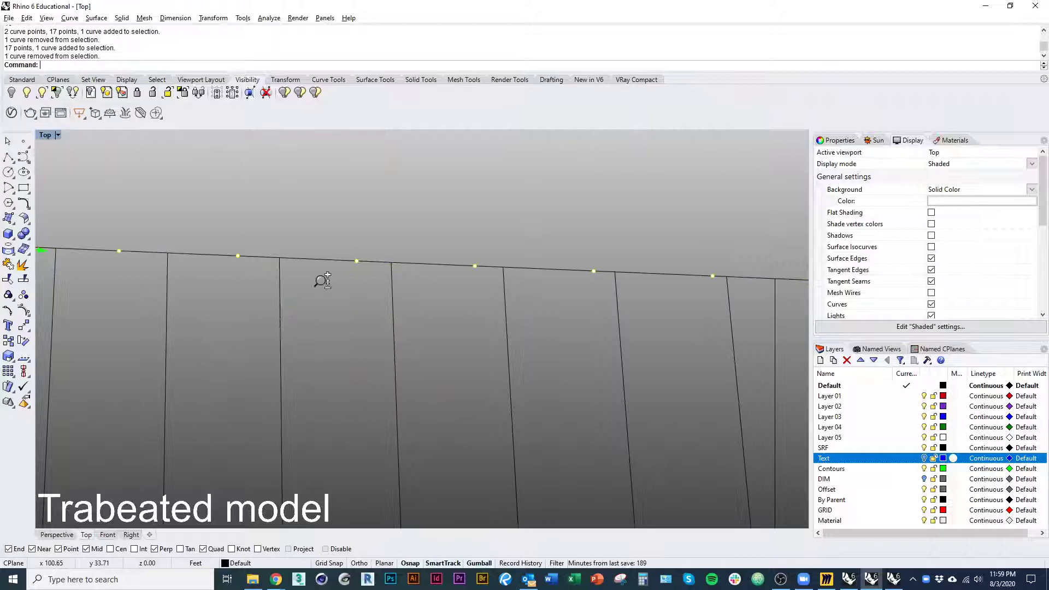
# Delete the division points along both beams, keeping the beam lines themselves.
pyautogui.write('D')
pyautogui.press('Return')
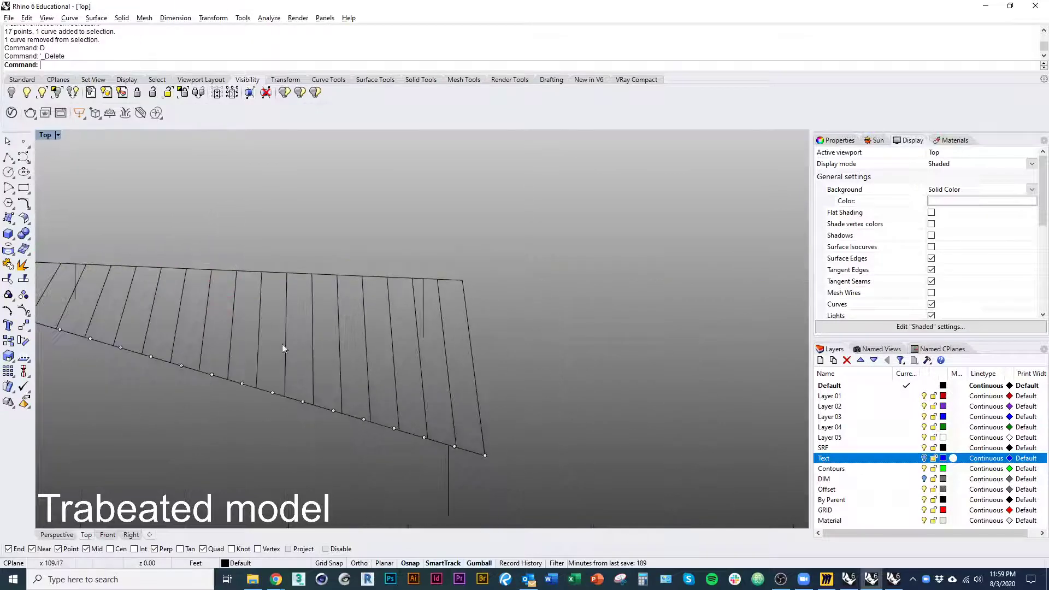
pyautogui.moveTo(282, 343); pyautogui.dragTo(437, 313, button='right')
pyautogui.moveTo(680, 329); pyautogui.dragTo(683, 327)
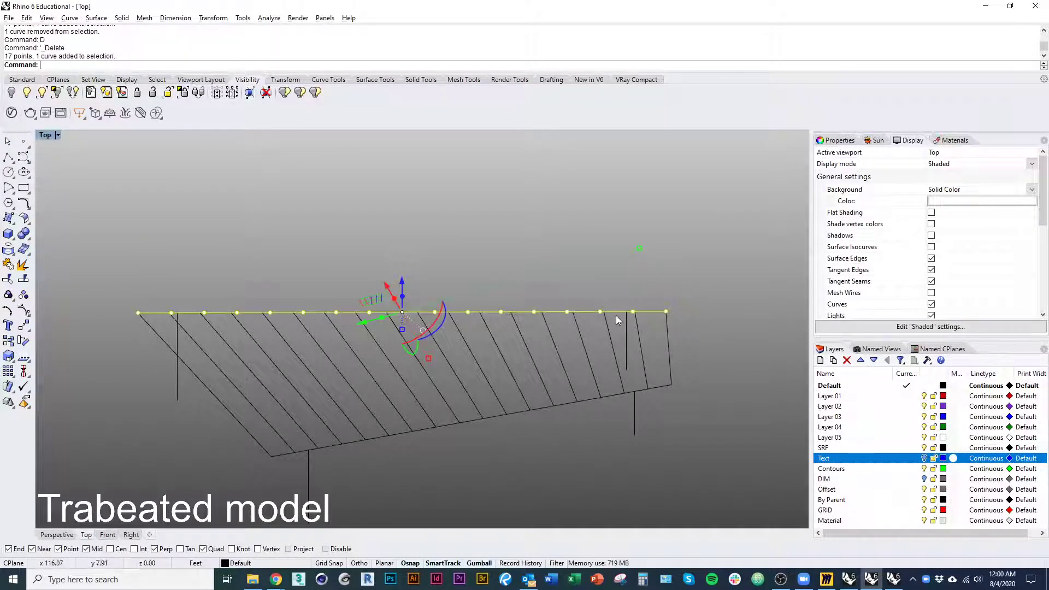
pyautogui.keyDown('ctrl'); pyautogui.click(615, 313); pyautogui.keyUp('ctrl')
pyautogui.write('D')
pyautogui.press('Return')
# Extend the cross lines by 2 ft past the beams on both sides.
pyautogui.moveTo(599, 368); pyautogui.dragTo(342, 347, button='right')
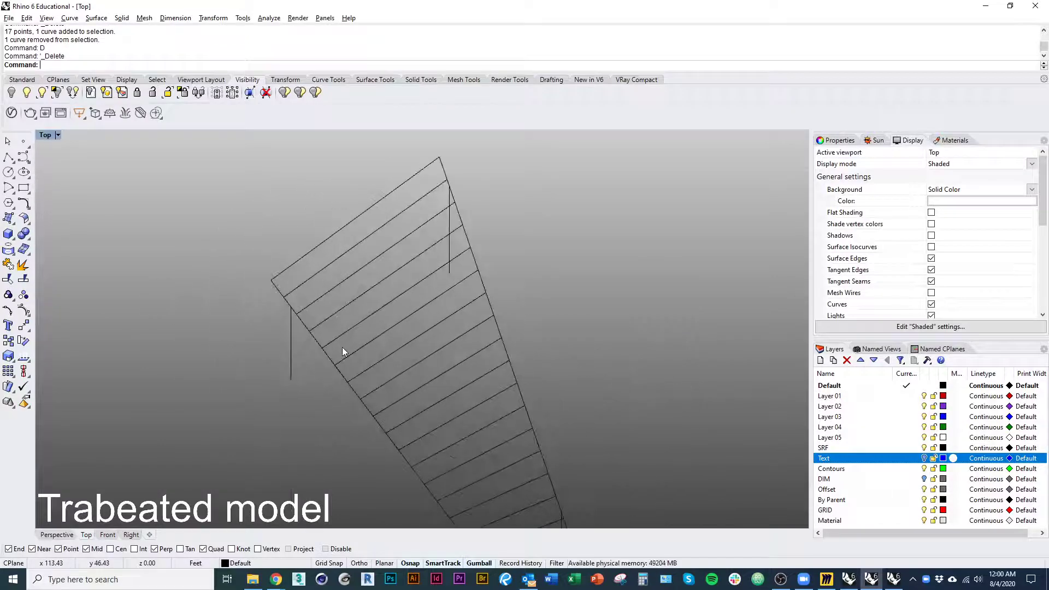
pyautogui.write('Extend')
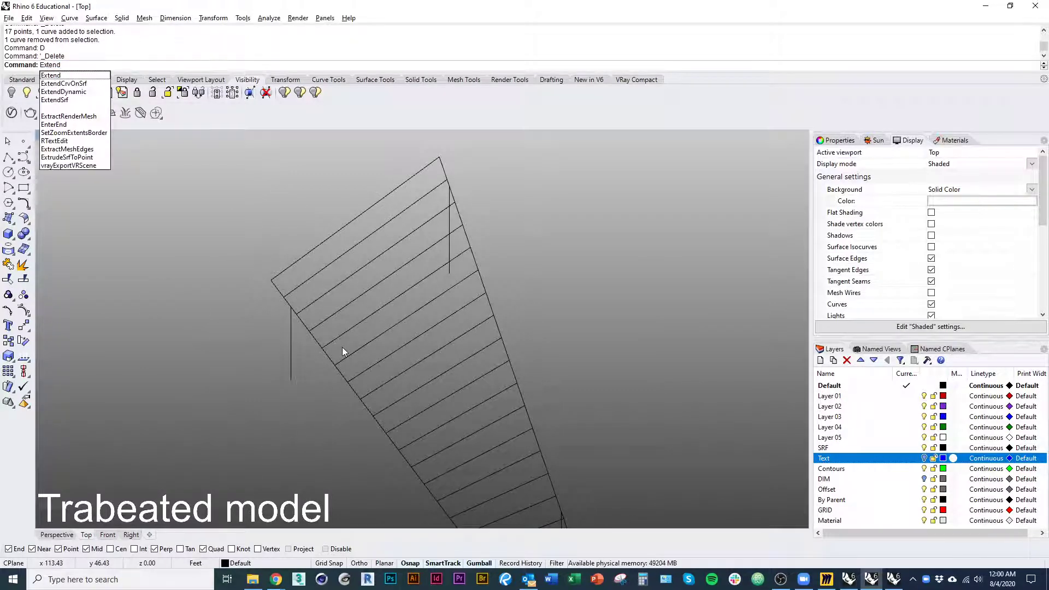
pyautogui.press('Return')
pyautogui.moveTo(341, 347); pyautogui.dragTo(273, 336, button='right')
pyautogui.write('2')
pyautogui.press('Return')
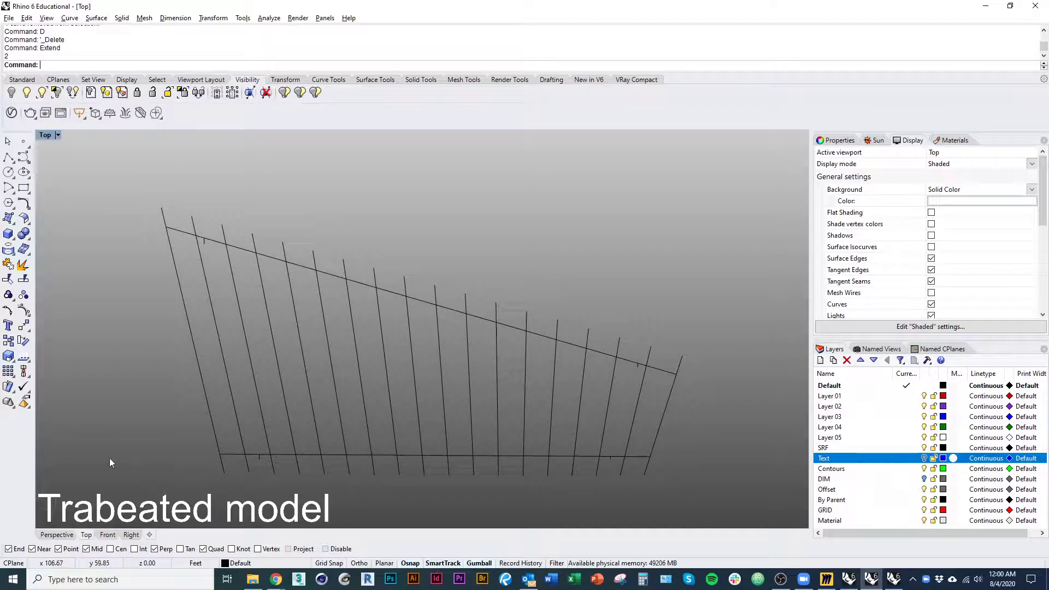
# Pipe the four vertical column lines with a 0.25 ft radius and flat caps.
pyautogui.keyDown('ctrl'); pyautogui.keyDown('shift'); pyautogui.moveTo(109, 458); pyautogui.dragTo(241, 295, button='right'); pyautogui.keyUp('shift'); pyautogui.keyUp('ctrl')
pyautogui.moveTo(362, 309); pyautogui.dragTo(350, 227, button='right')
pyautogui.keyDown('ctrl'); pyautogui.keyDown('shift'); pyautogui.moveTo(417, 271); pyautogui.dragTo(499, 315, button='right'); pyautogui.keyUp('shift'); pyautogui.keyUp('ctrl')
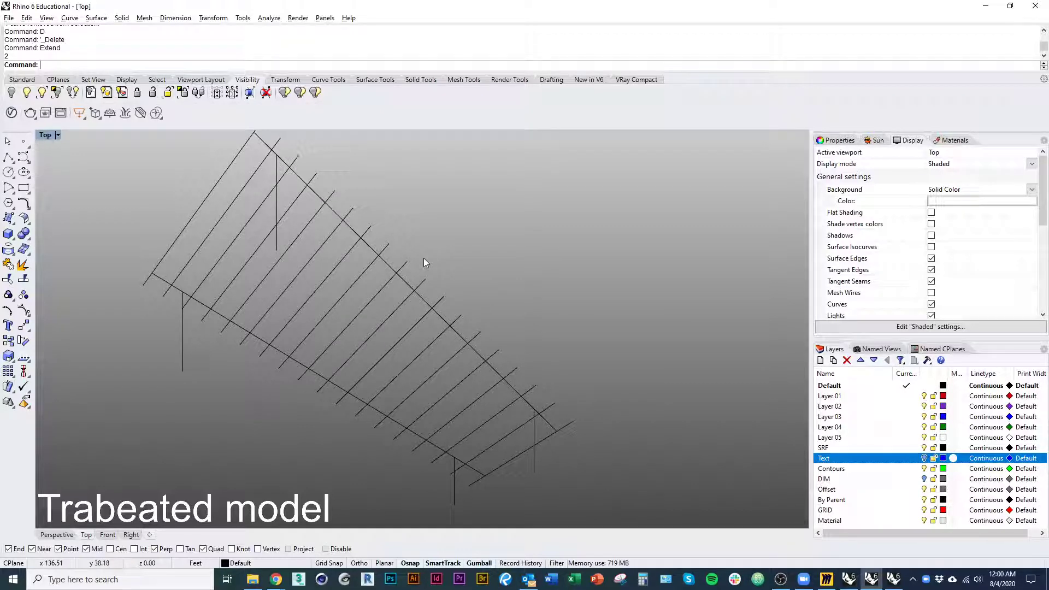
pyautogui.moveTo(475, 346); pyautogui.dragTo(447, 291, button='right')
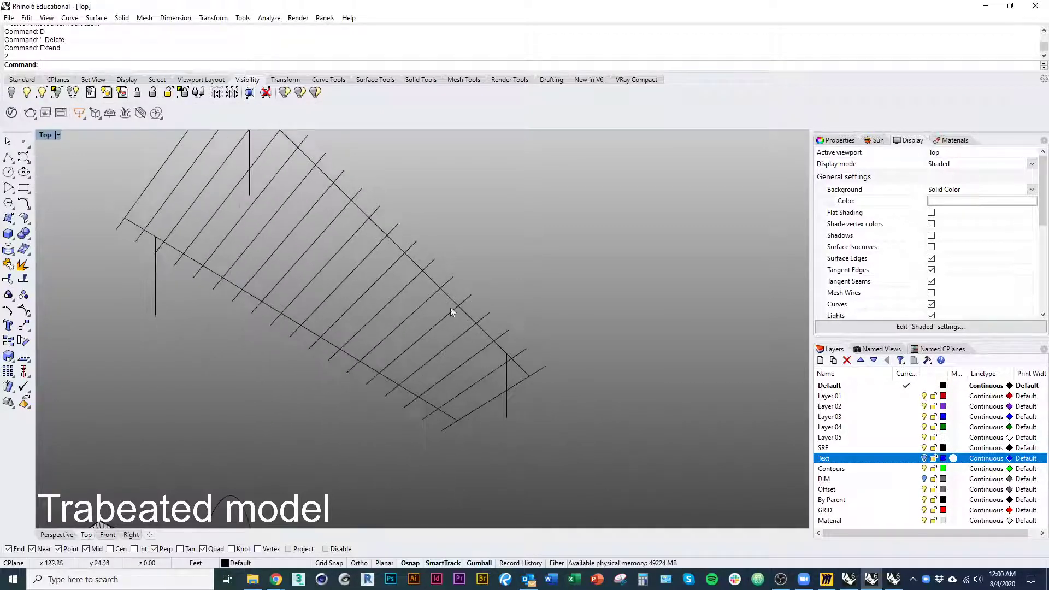
pyautogui.click(426, 444)
pyautogui.keyDown('shift'); pyautogui.click(507, 414); pyautogui.keyUp('shift')
pyautogui.moveTo(273, 193); pyautogui.dragTo(329, 274, button='right')
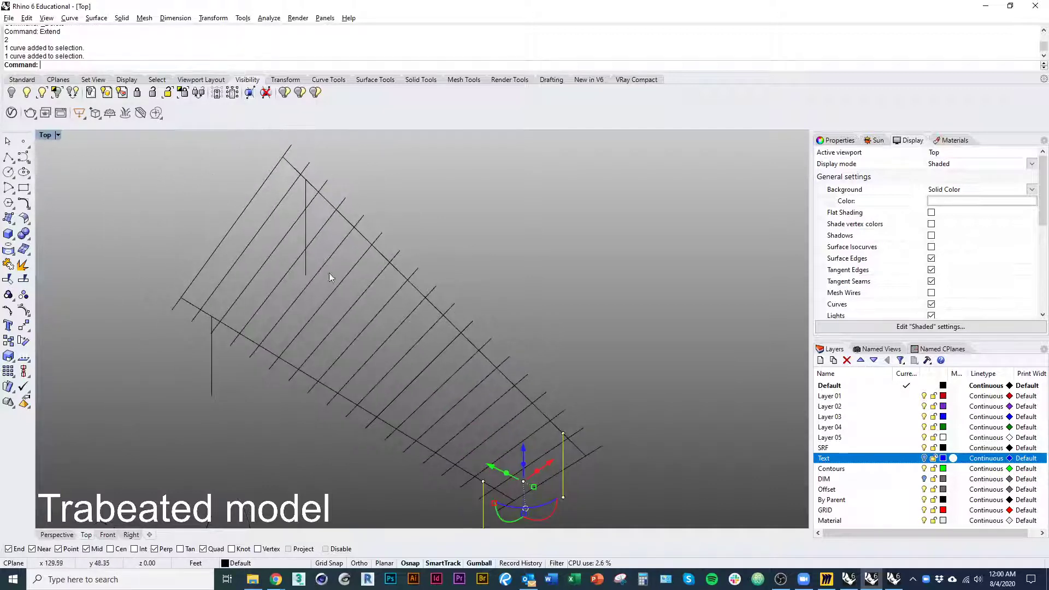
pyautogui.keyDown('shift'); pyautogui.click(307, 269); pyautogui.keyUp('shift')
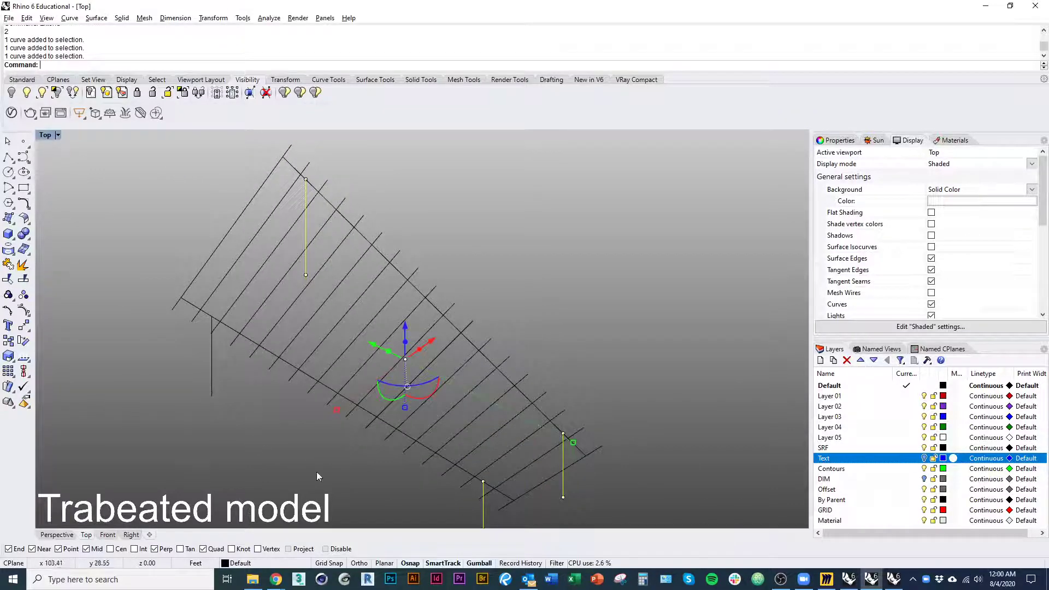
pyautogui.keyDown('shift'); pyautogui.click(211, 386); pyautogui.keyUp('shift')
pyautogui.moveTo(316, 461); pyautogui.dragTo(264, 417, button='right')
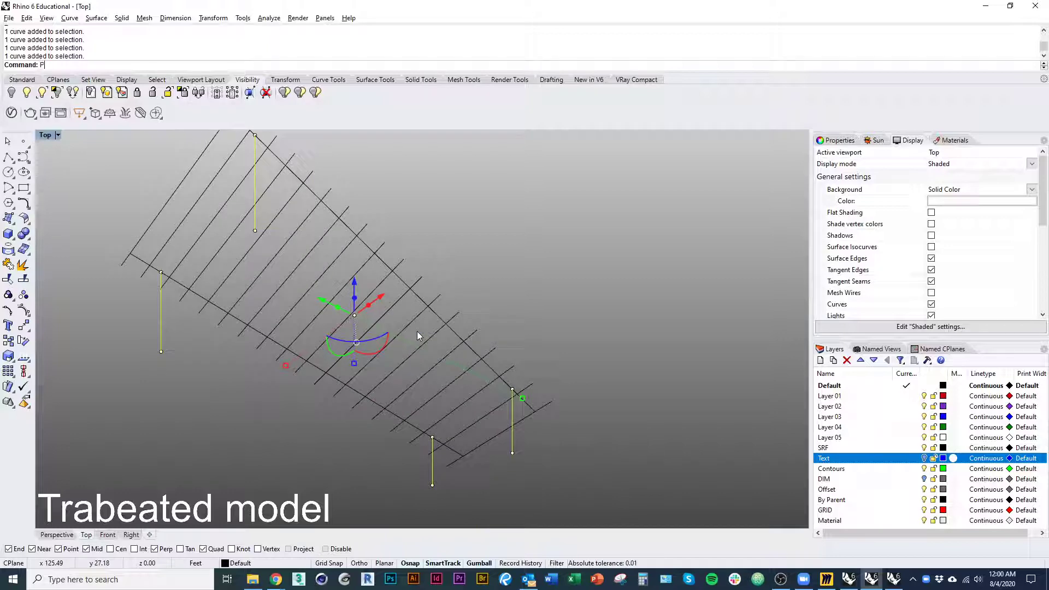
pyautogui.press('Return')
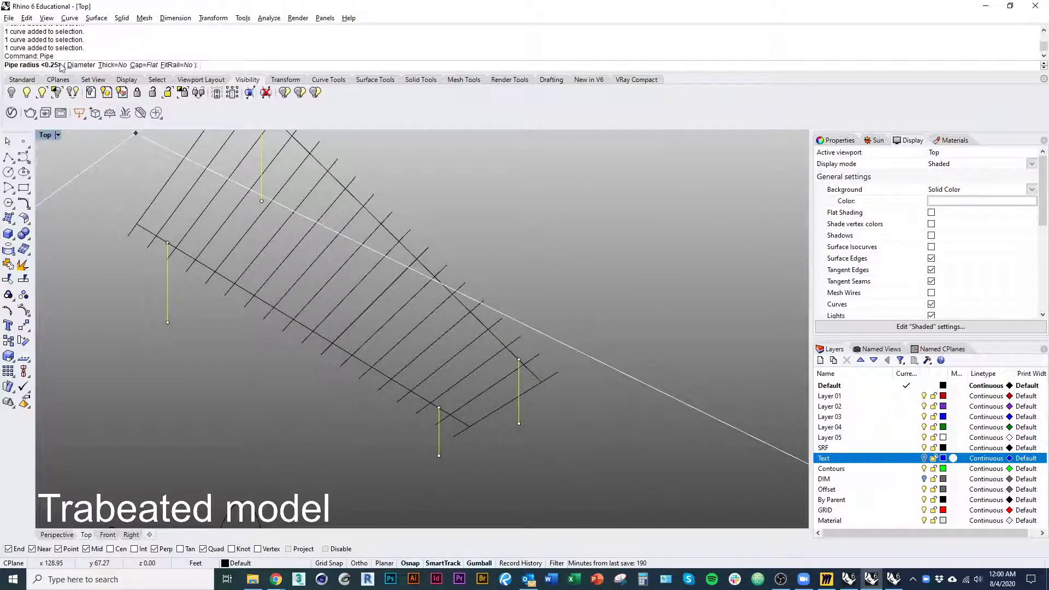
pyautogui.moveTo(197, 319); pyautogui.dragTo(204, 342, button='right')
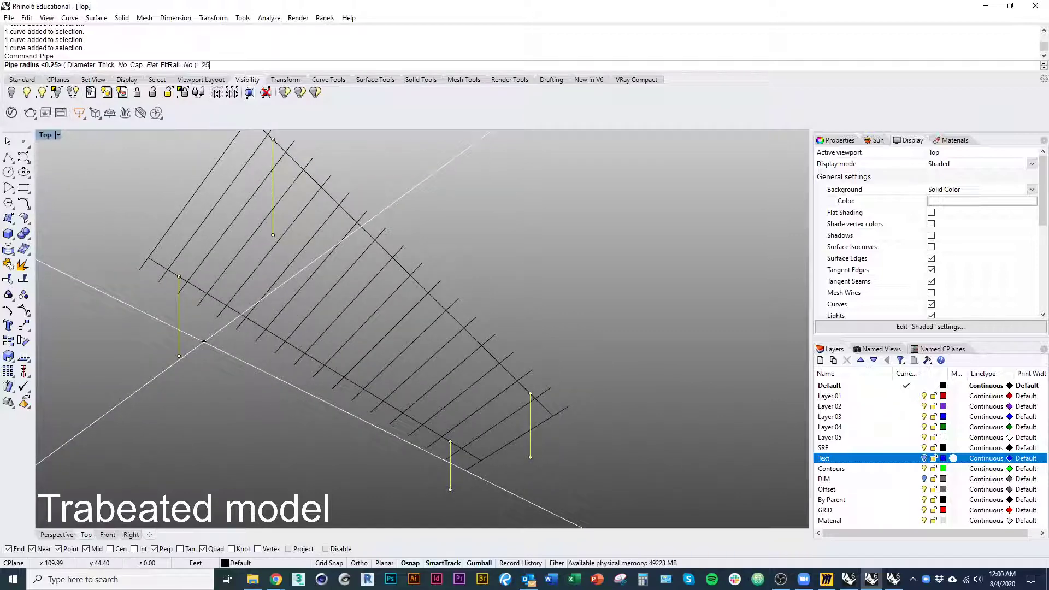
pyautogui.press('Return')
# Pipe both sloping beam lines with a 0.375 ft radius.
pyautogui.scroll(5, 422, 358)
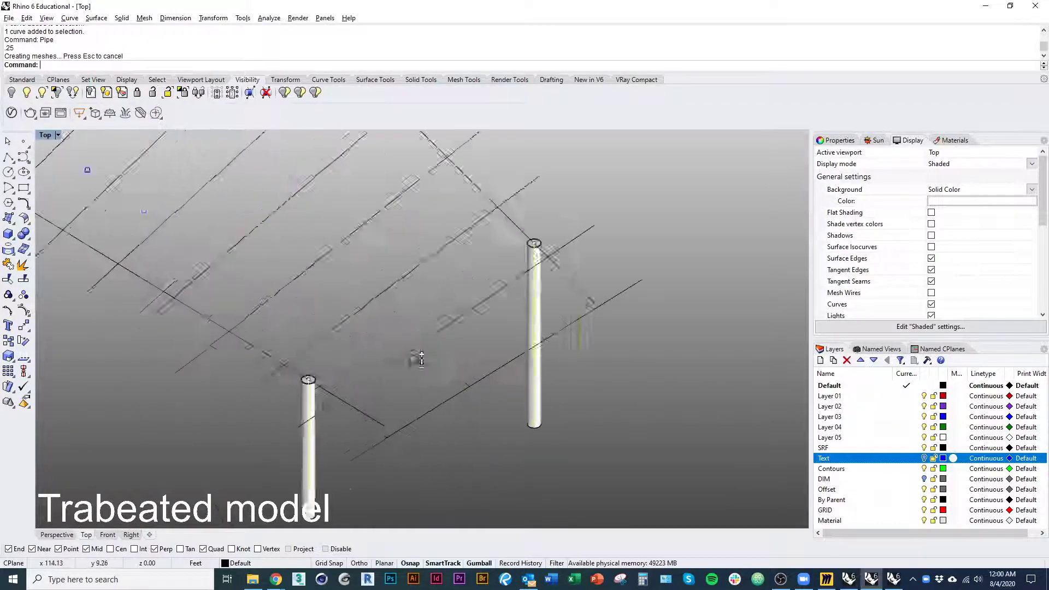
pyautogui.scroll(3, 421, 357)
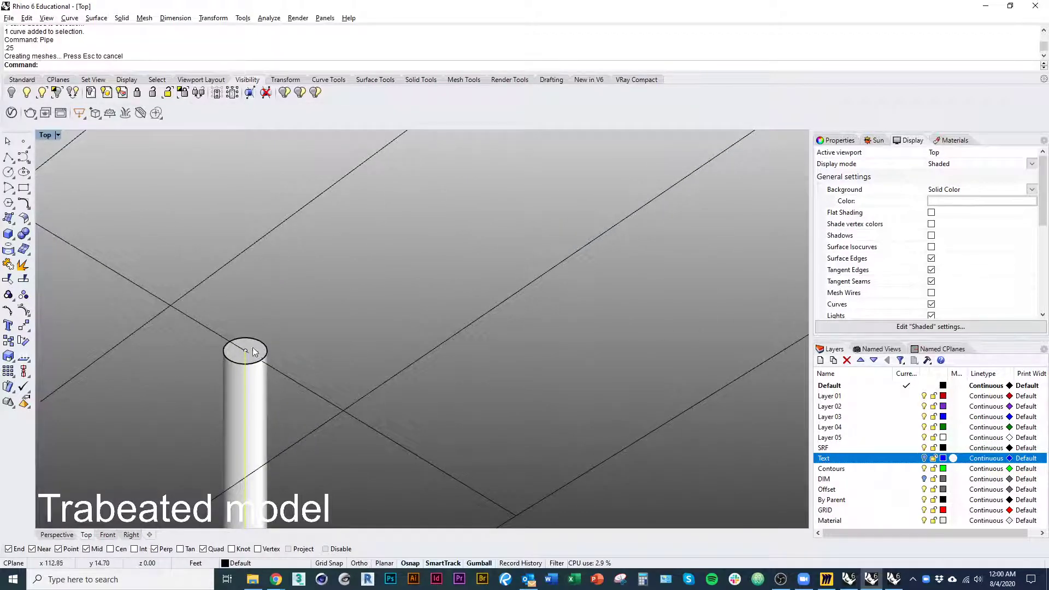
pyautogui.scroll(-5, 253, 350)
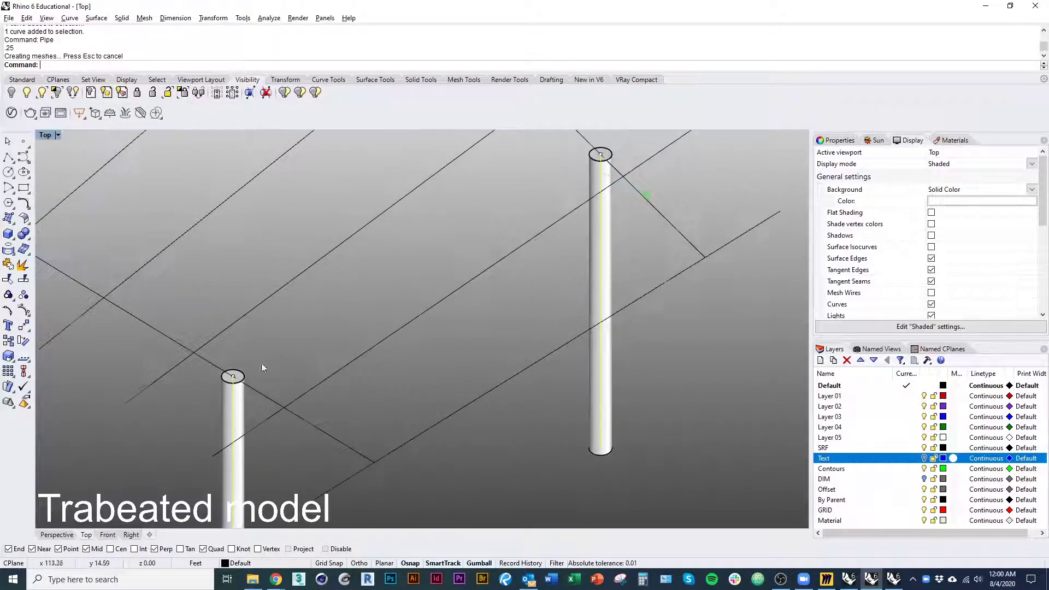
pyautogui.scroll(-6, 262, 368)
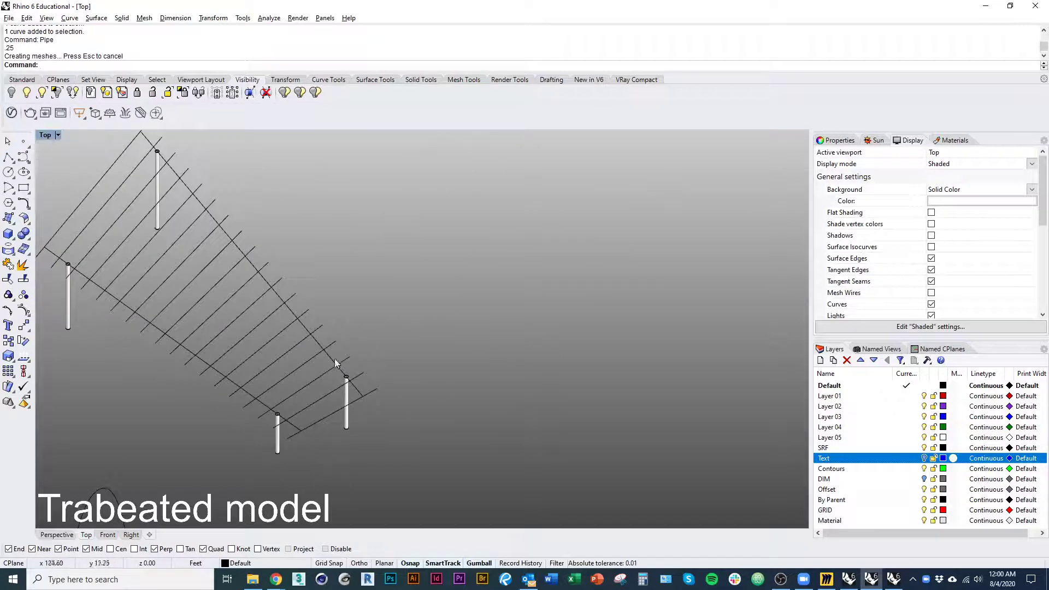
pyautogui.click(335, 363)
pyautogui.click(268, 405)
pyautogui.press('Return')
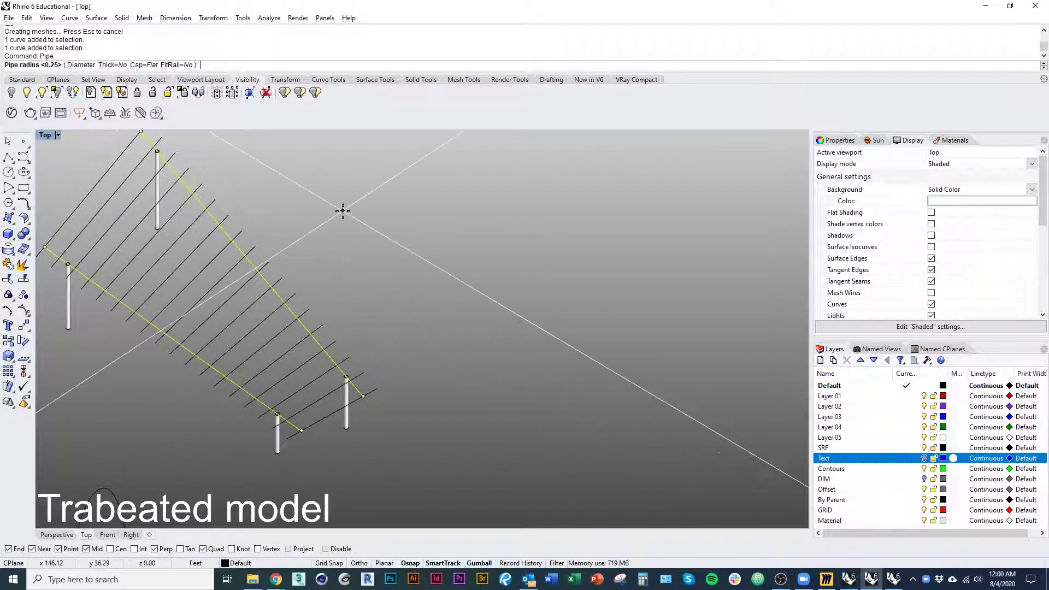
pyautogui.press('Return')
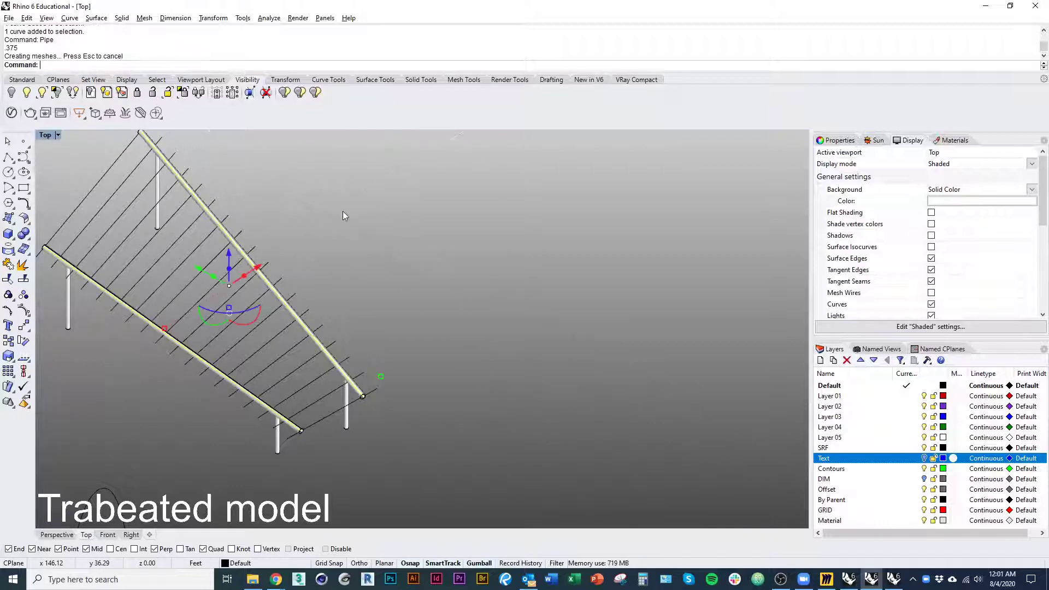
# Pipe all 18 cross lines spanning the beams with a 0.125 ft radius.
pyautogui.moveTo(375, 260); pyautogui.dragTo(297, 443, button='right')
pyautogui.moveTo(297, 444); pyautogui.dragTo(295, 213)
pyautogui.moveTo(294, 211); pyautogui.dragTo(291, 429, button='right')
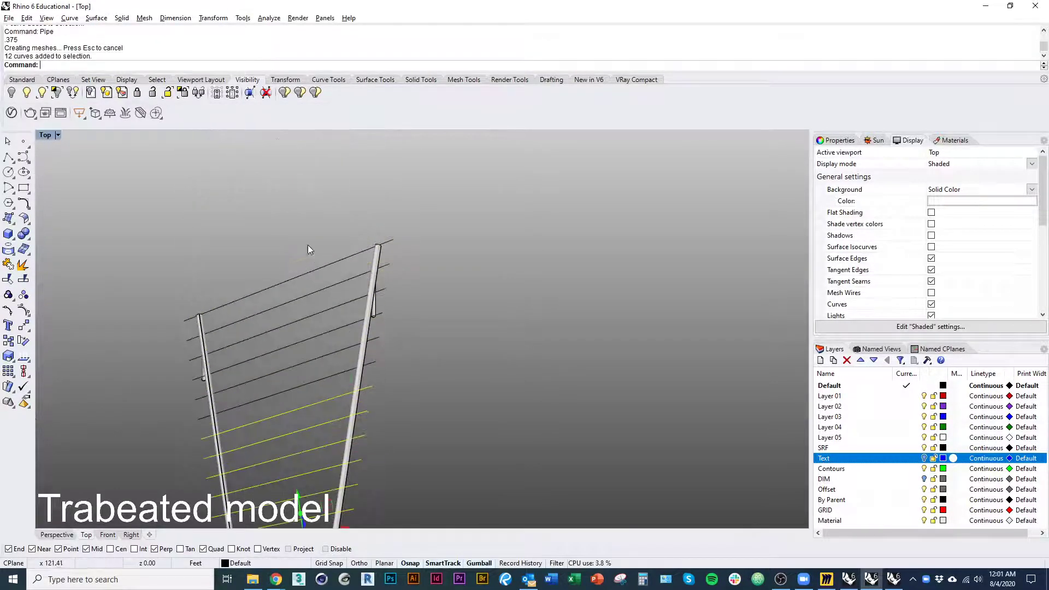
pyautogui.keyDown('shift'); pyautogui.moveTo(307, 245); pyautogui.dragTo(289, 467); pyautogui.keyUp('shift')
pyautogui.keyDown('ctrl'); pyautogui.keyDown('shift'); pyautogui.moveTo(290, 467); pyautogui.dragTo(462, 441, button='right'); pyautogui.keyUp('shift'); pyautogui.keyUp('ctrl')
pyautogui.rightClick(463, 441)
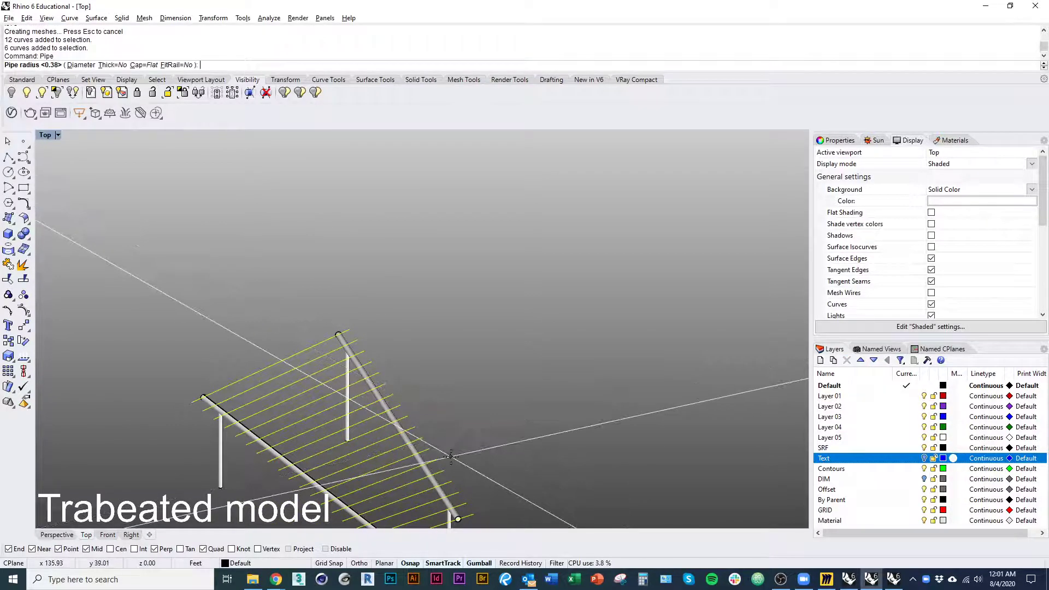
pyautogui.write('.125')
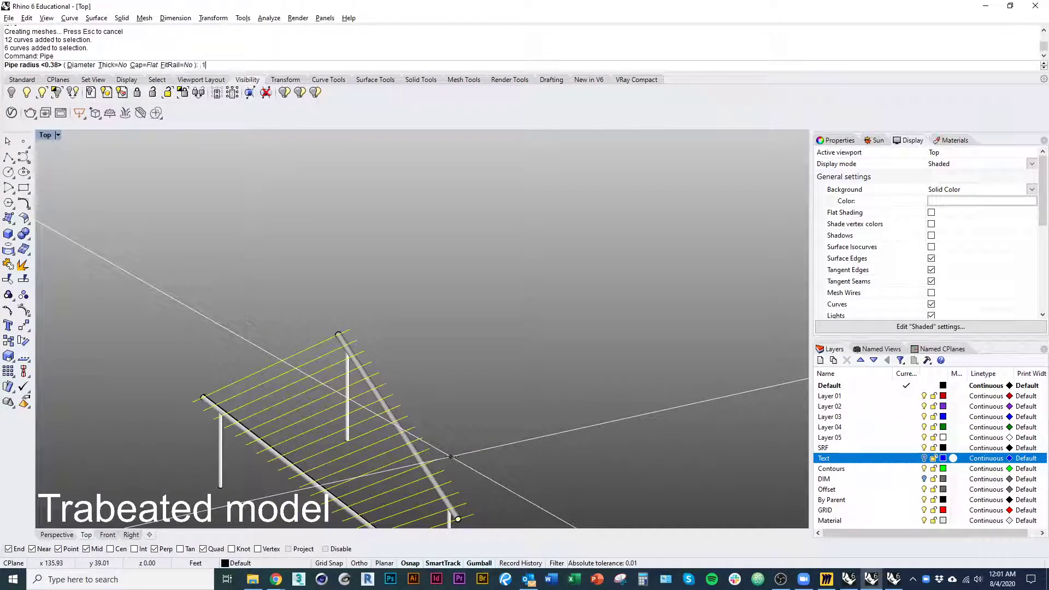
pyautogui.press('Return')
# Raise the cross lines together with their pipes so they rest on top of the beam pipes.
pyautogui.moveTo(444, 459); pyautogui.dragTo(330, 429, button='right')
pyautogui.hotkey('ctrl', 'a')
pyautogui.scroll(5, 283, 288)
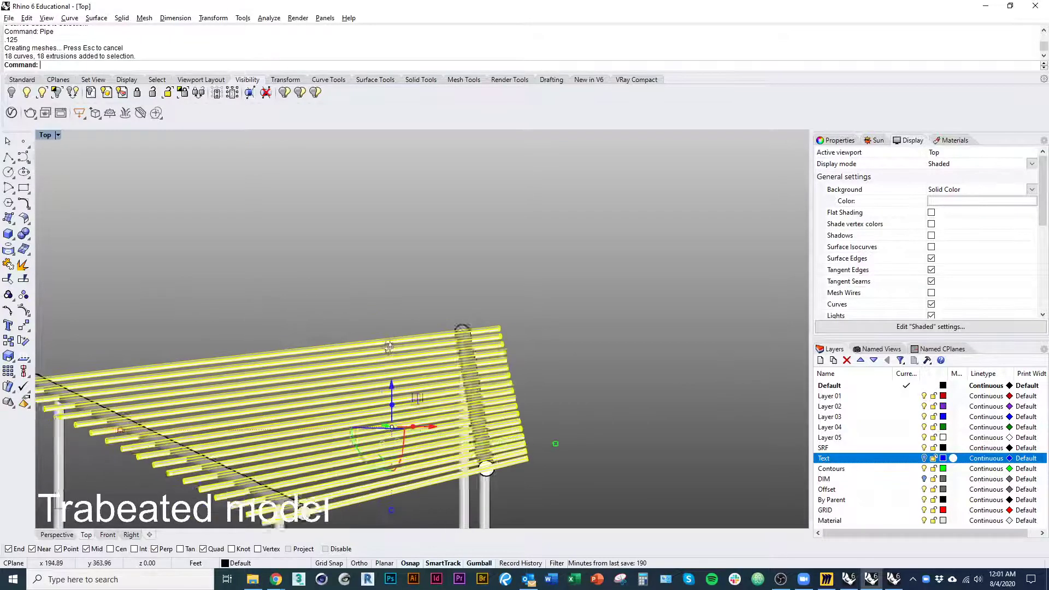
pyautogui.moveTo(424, 389); pyautogui.dragTo(418, 372)
pyautogui.click(329, 228)
pyautogui.moveTo(492, 355); pyautogui.dragTo(403, 360, button='right')
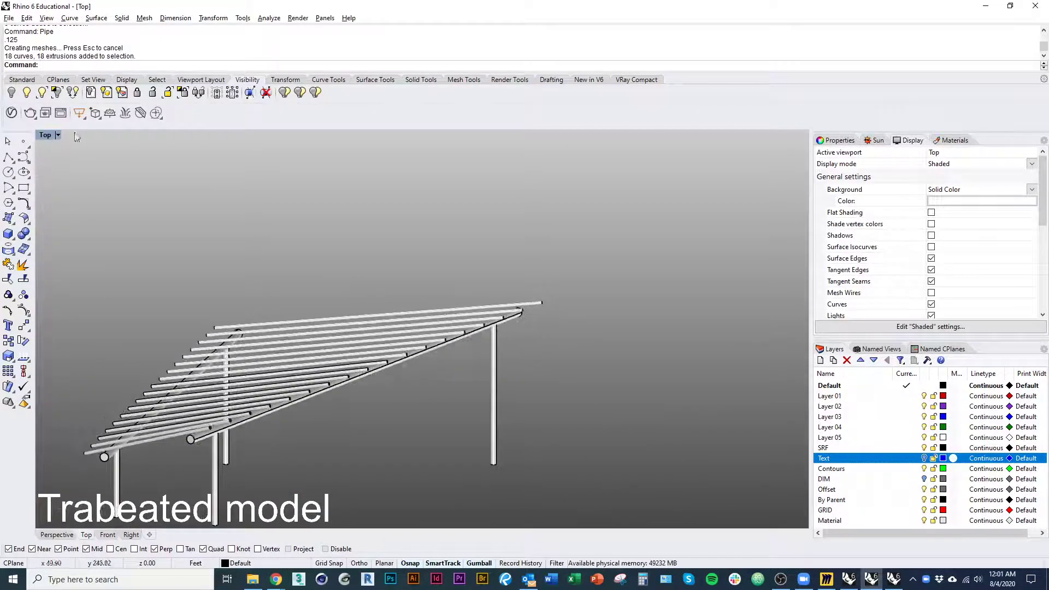
# Undo the pipes on the whole frame and set the viewport's display mode to Shaded.
pyautogui.click(57, 135)
pyautogui.click(122, 109)
pyautogui.moveTo(328, 284); pyautogui.dragTo(362, 354, button='right')
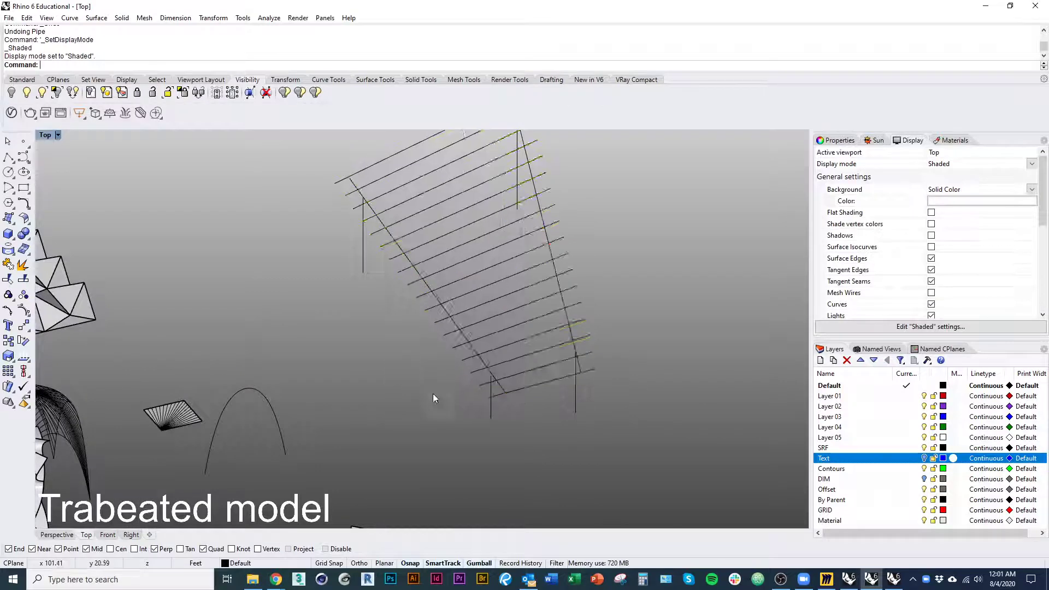
# Draw an AroundCurve rectangle, length 0.5 ft and width 1 ft, centred on the longer beam line's endpoint at the frame's narrow end.
pyautogui.moveTo(433, 394)
pyautogui.mouseDown(button='right')
pyautogui.moveTo(435, 461)
pyautogui.moveTo(421, 438)
pyautogui.mouseUp(button='right')
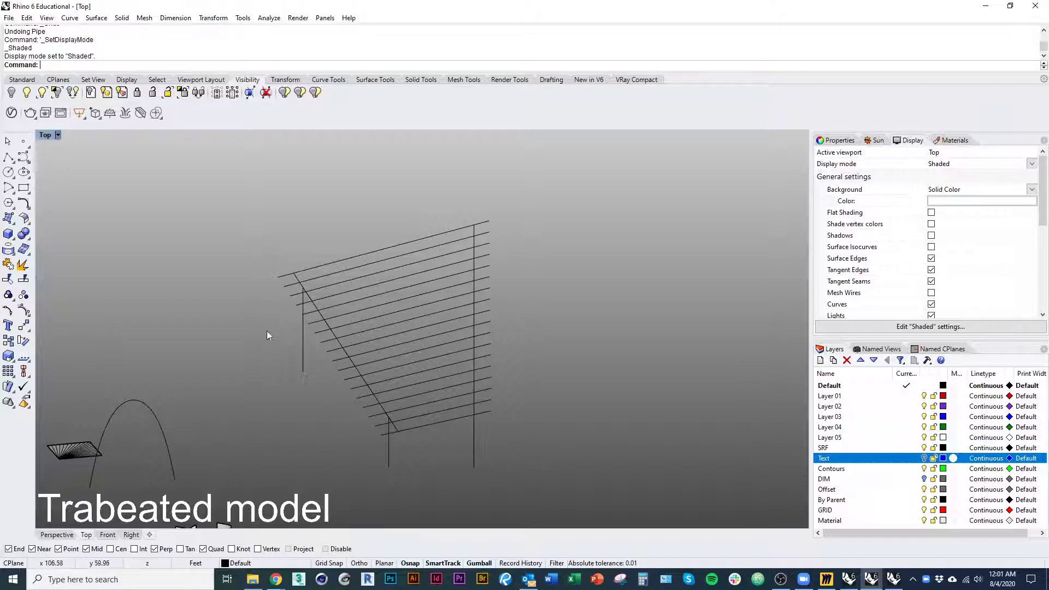
pyautogui.moveTo(301, 339); pyautogui.dragTo(288, 314, button='right')
pyautogui.keyDown('ctrl'); pyautogui.keyDown('shift'); pyautogui.moveTo(459, 398); pyautogui.dragTo(510, 407, button='right'); pyautogui.keyUp('shift'); pyautogui.keyUp('ctrl')
pyautogui.click(494, 381)
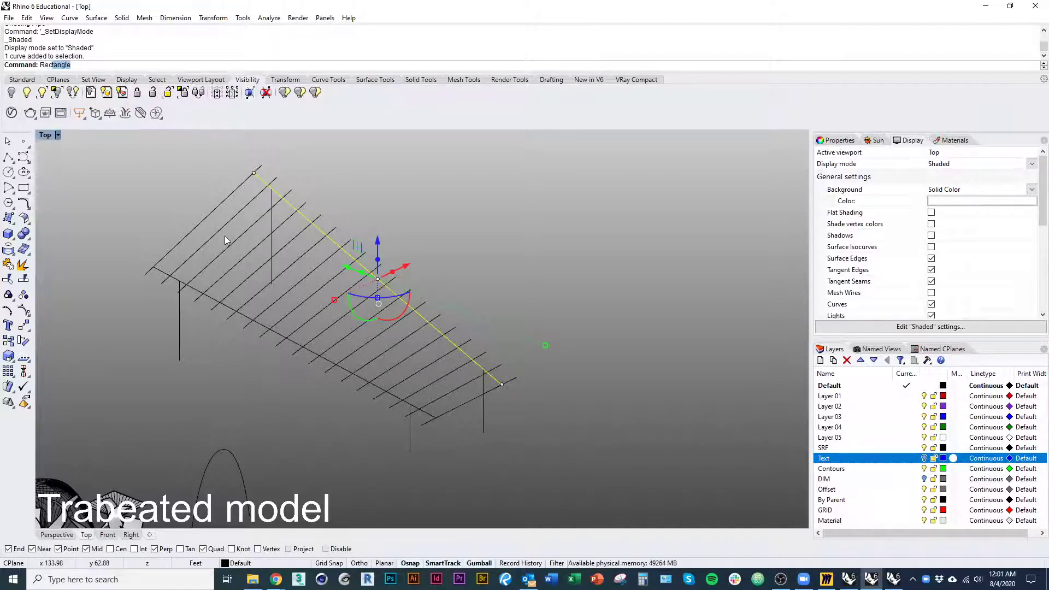
pyautogui.press('Return')
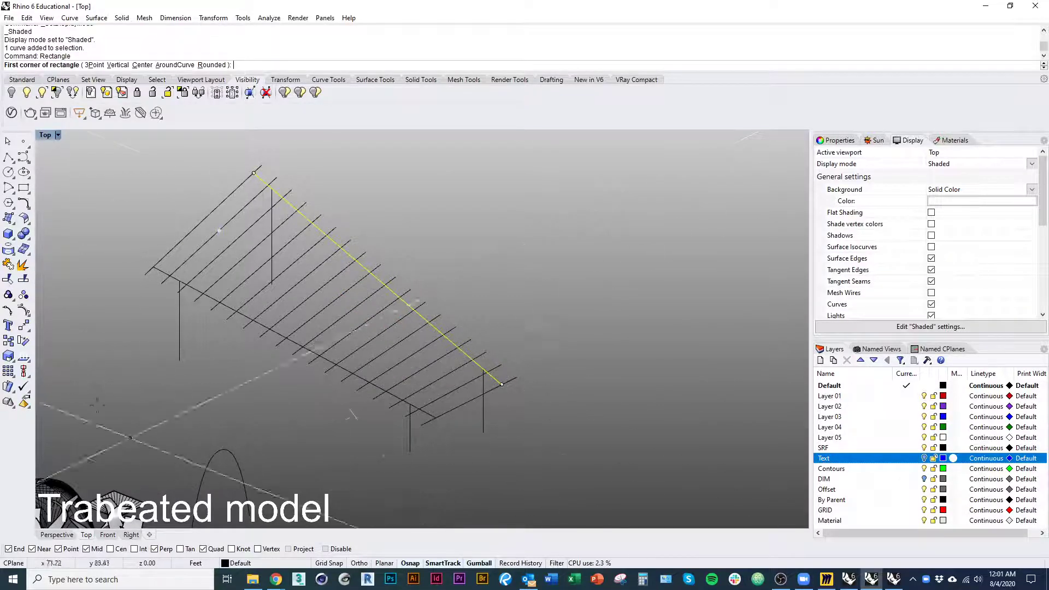
pyautogui.click(166, 66)
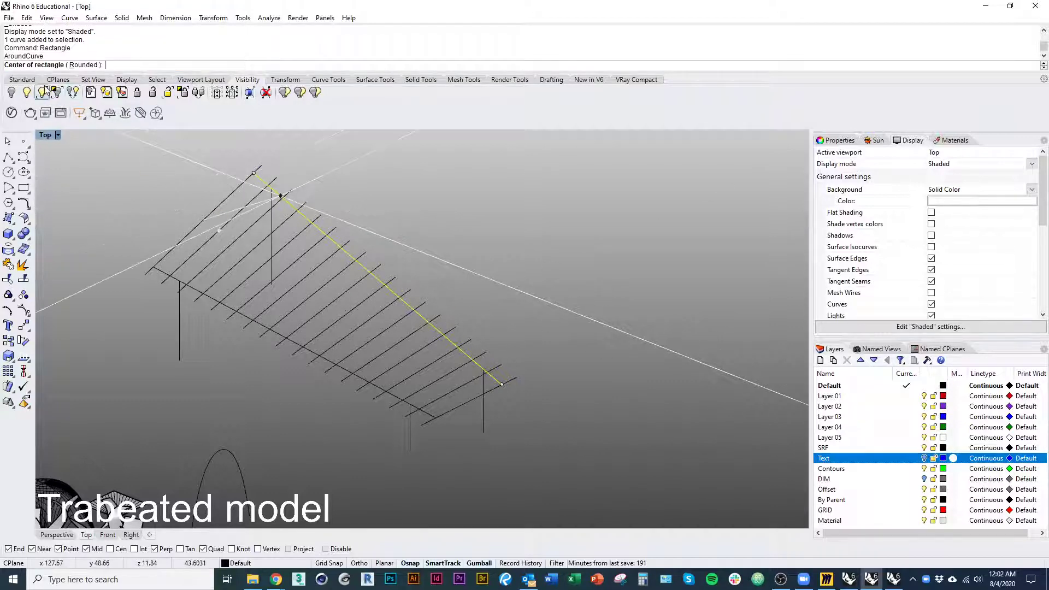
pyautogui.scroll(3, 530, 355)
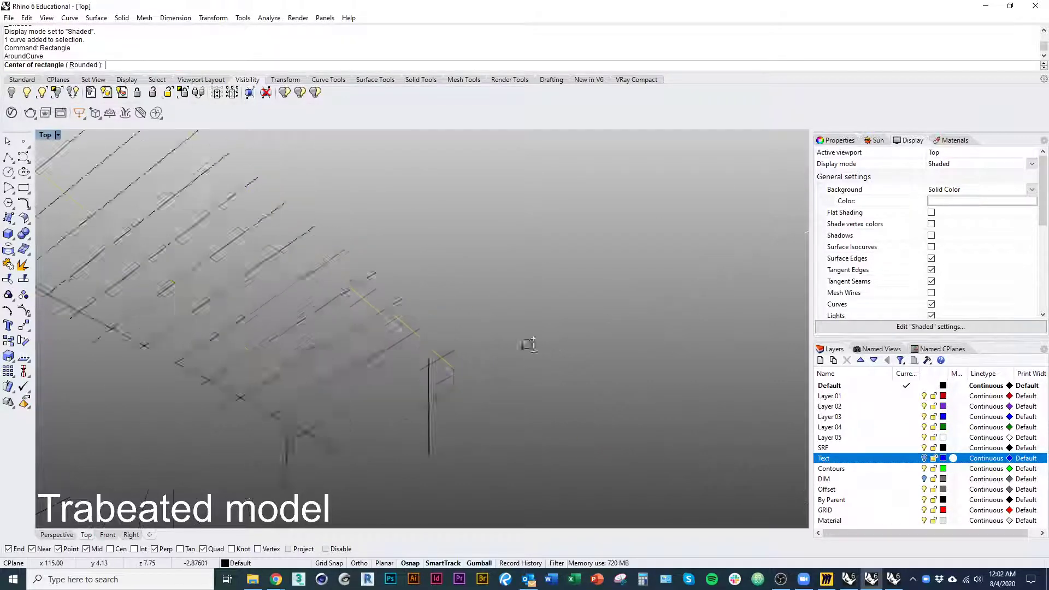
pyautogui.scroll(3, 338, 394)
pyautogui.click(292, 386)
pyautogui.scroll(-4, 323, 437)
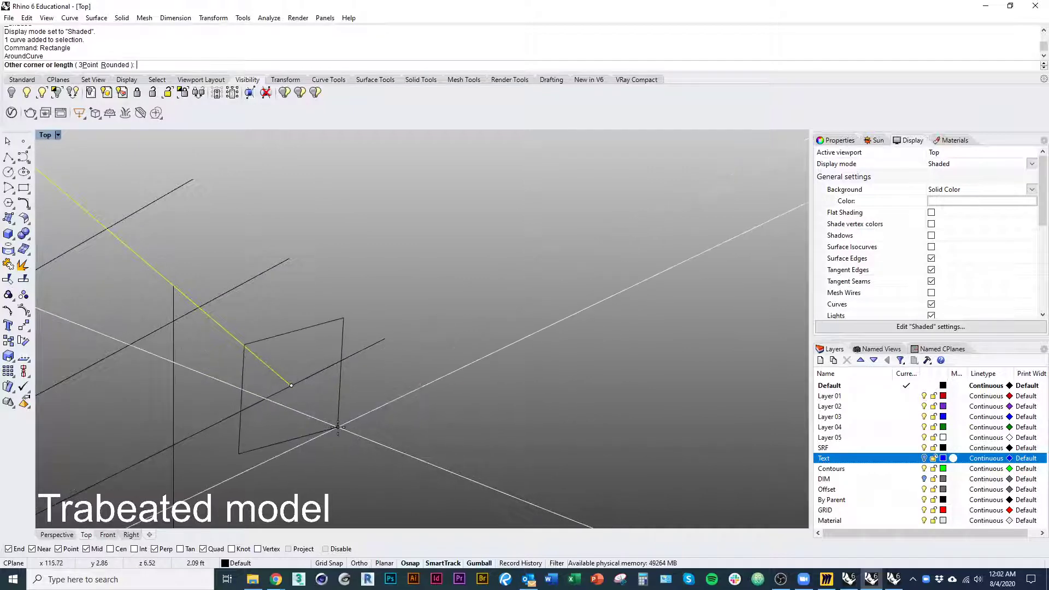
pyautogui.scroll(4, 323, 439)
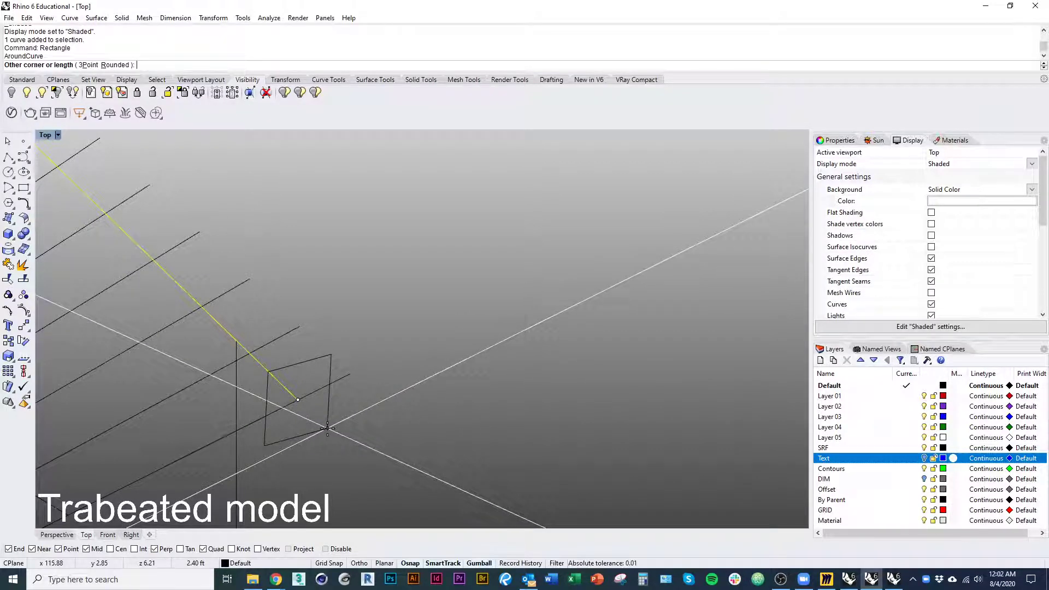
pyautogui.write('.5')
pyautogui.press('Return')
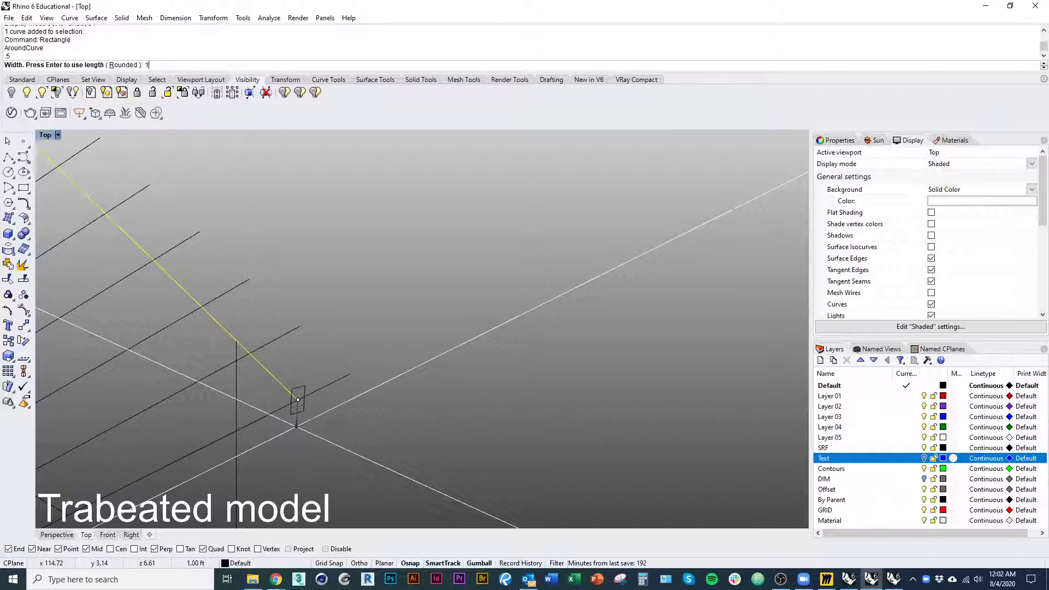
pyautogui.write('1')
pyautogui.press('Return')
# Draw an AroundCurve rectangle, length 0.5 ft and width 1 ft, centred on the other beam line's endpoint at the narrow end.
pyautogui.moveTo(326, 429); pyautogui.dragTo(548, 394, button='right')
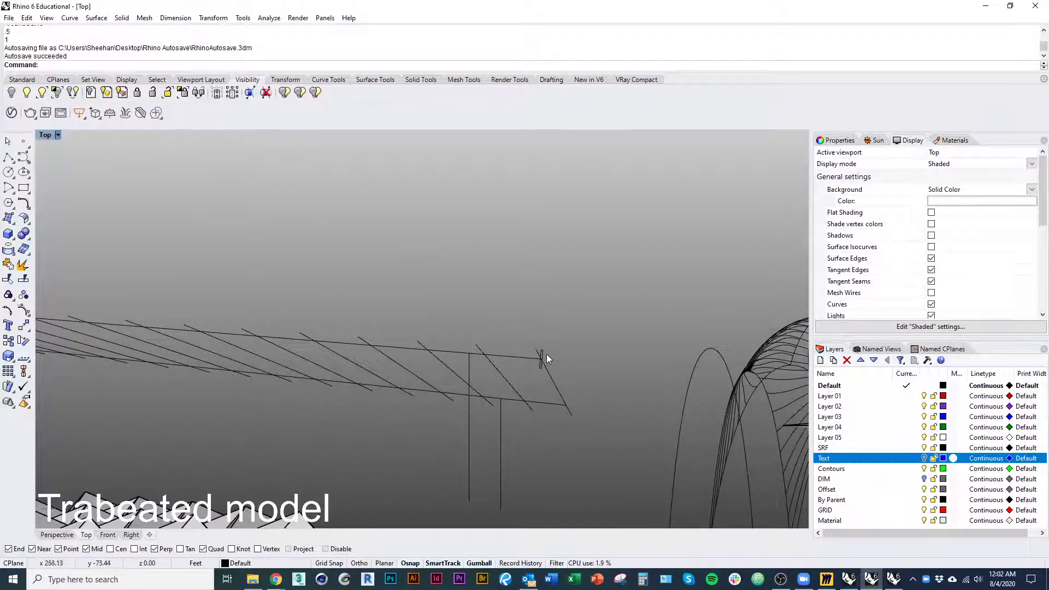
pyautogui.moveTo(549, 335); pyautogui.dragTo(401, 411, button='right')
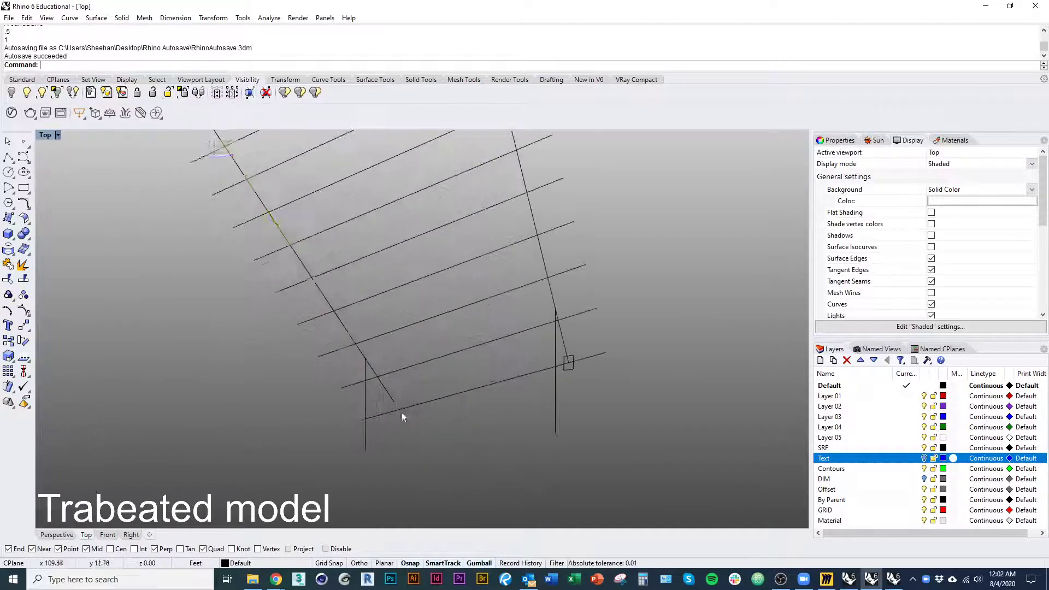
pyautogui.click(399, 410)
pyautogui.write('Rectangle')
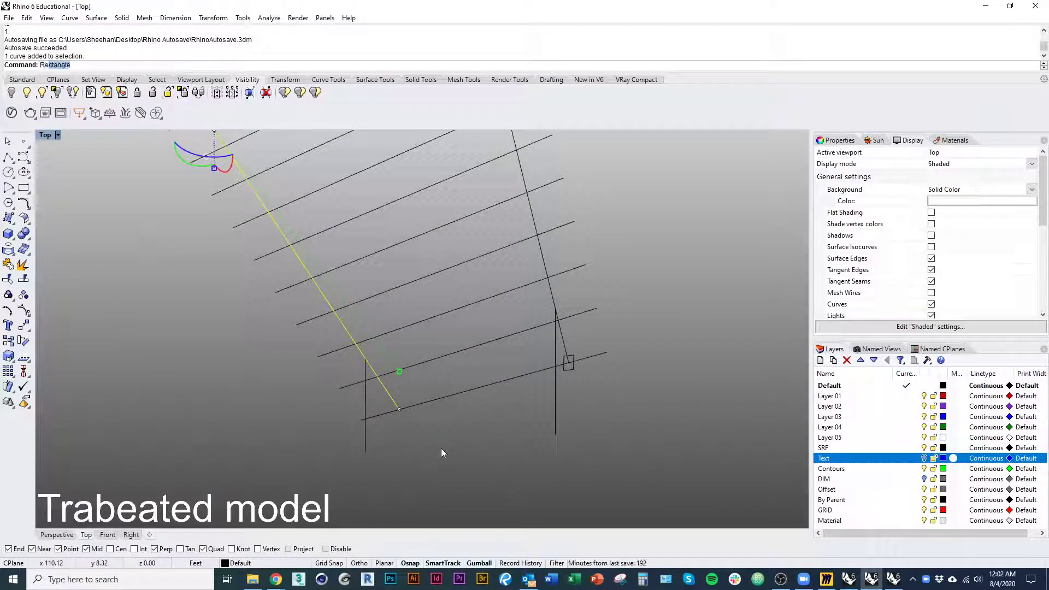
pyautogui.press('Return')
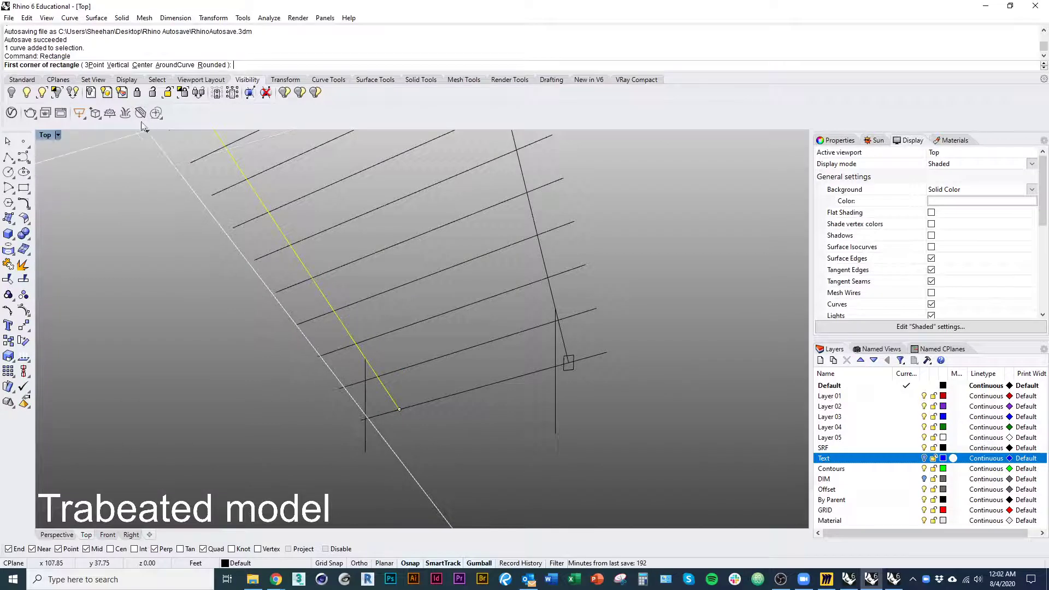
pyautogui.click(175, 65)
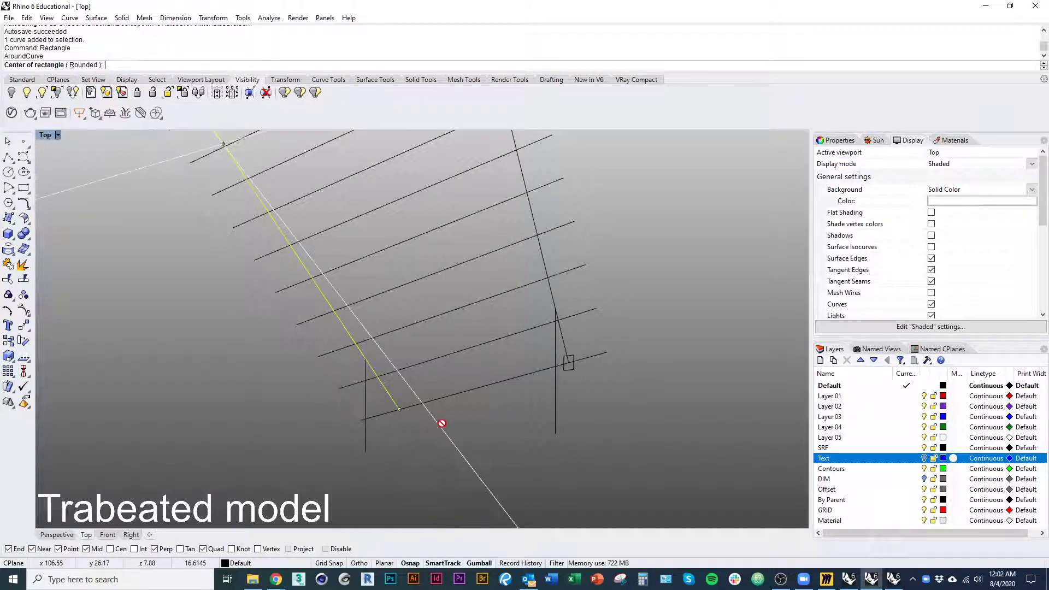
pyautogui.click(400, 409)
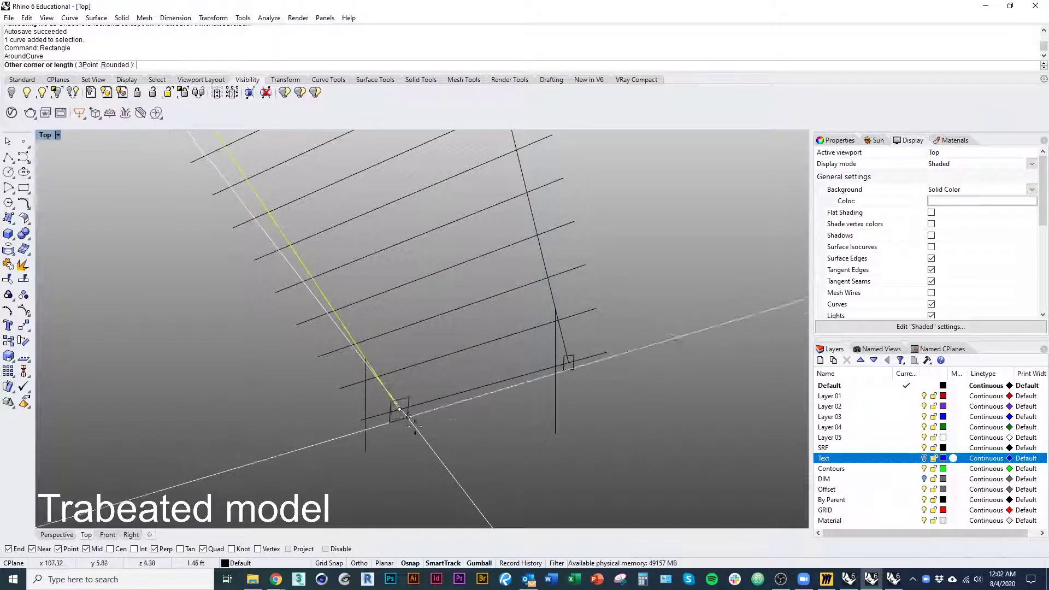
pyautogui.write('.5')
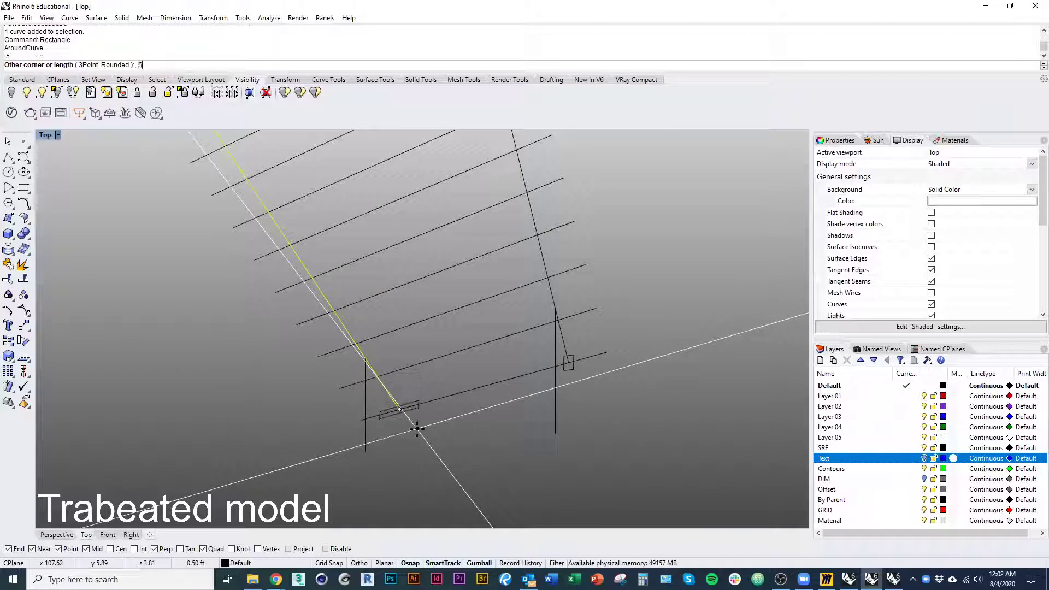
pyautogui.press('Return')
pyautogui.write('1')
pyautogui.press('Return')
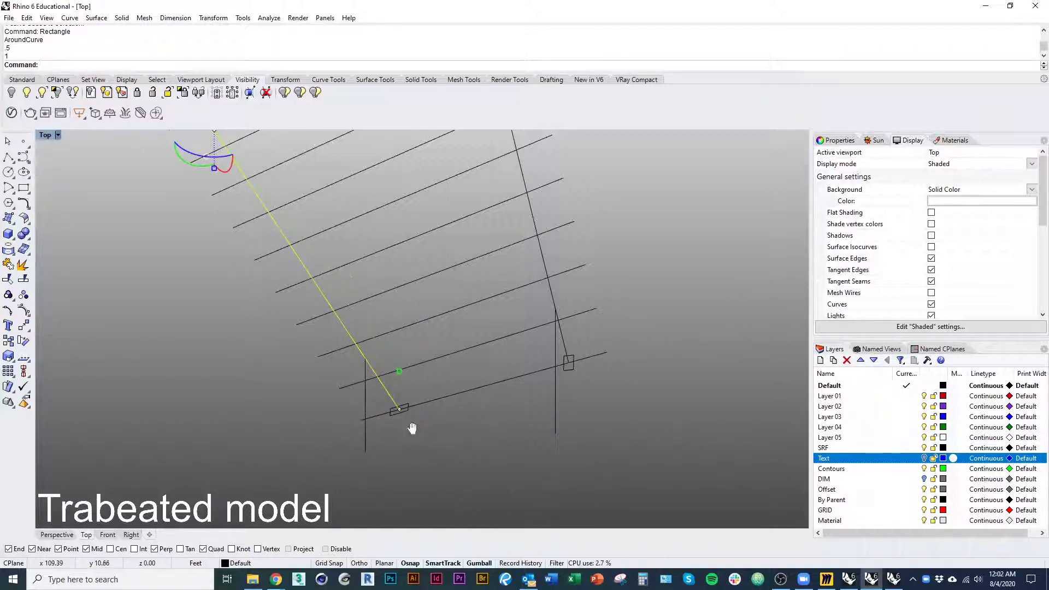
# Undo the last rectangle and redraw it AroundCurve at the same beam line endpoint, with length 1 ft and width 0.5 ft.
pyautogui.scroll(3, 395, 416)
pyautogui.hotkey('ctrl', 'z')
pyautogui.press('Return')
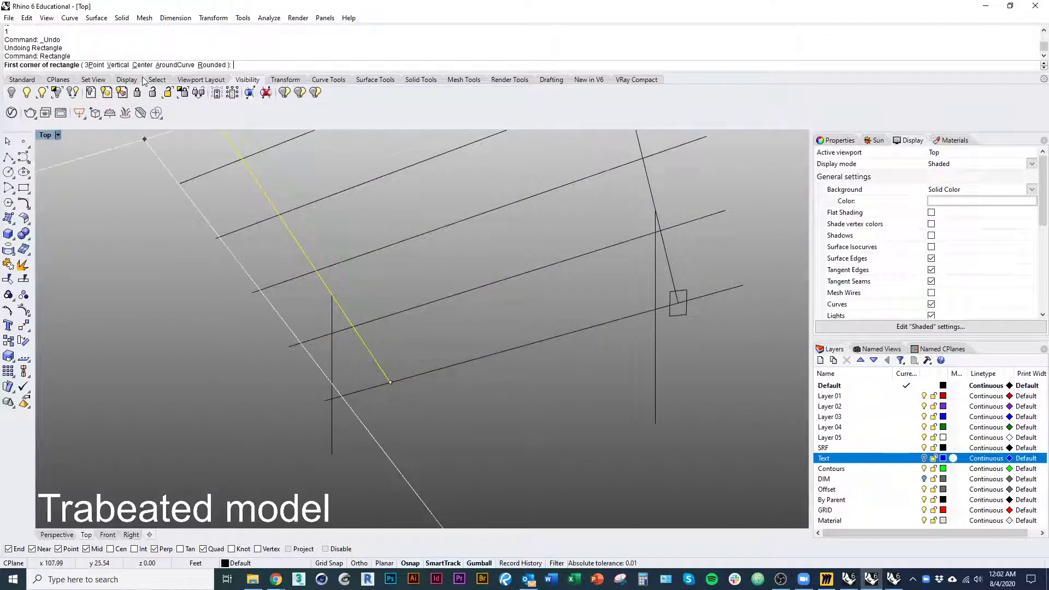
pyautogui.click(171, 65)
pyautogui.click(390, 382)
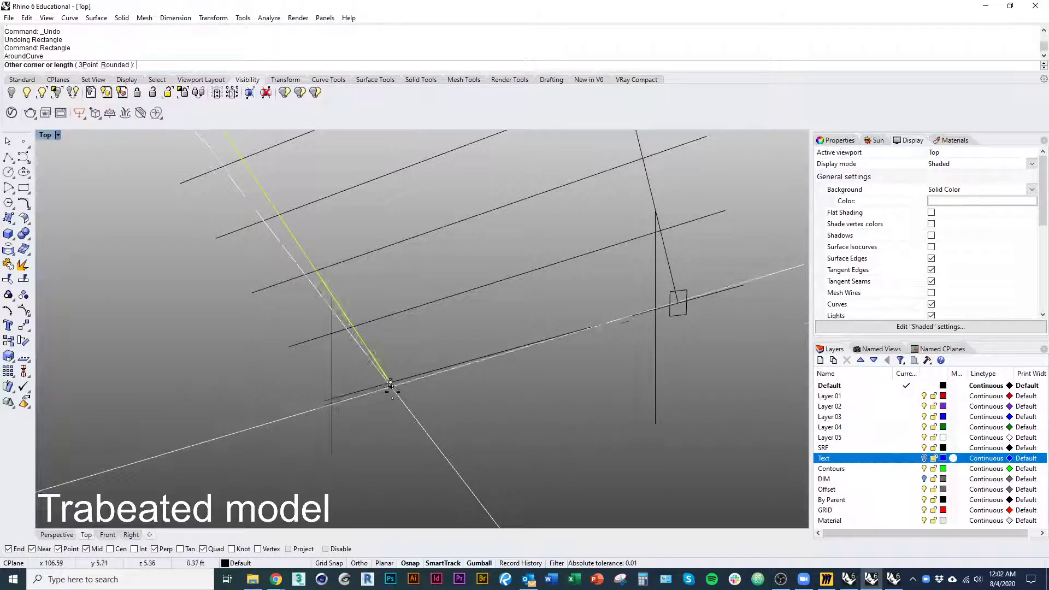
pyautogui.write('1')
pyautogui.press('Return')
pyautogui.write('.5')
pyautogui.press('Return')
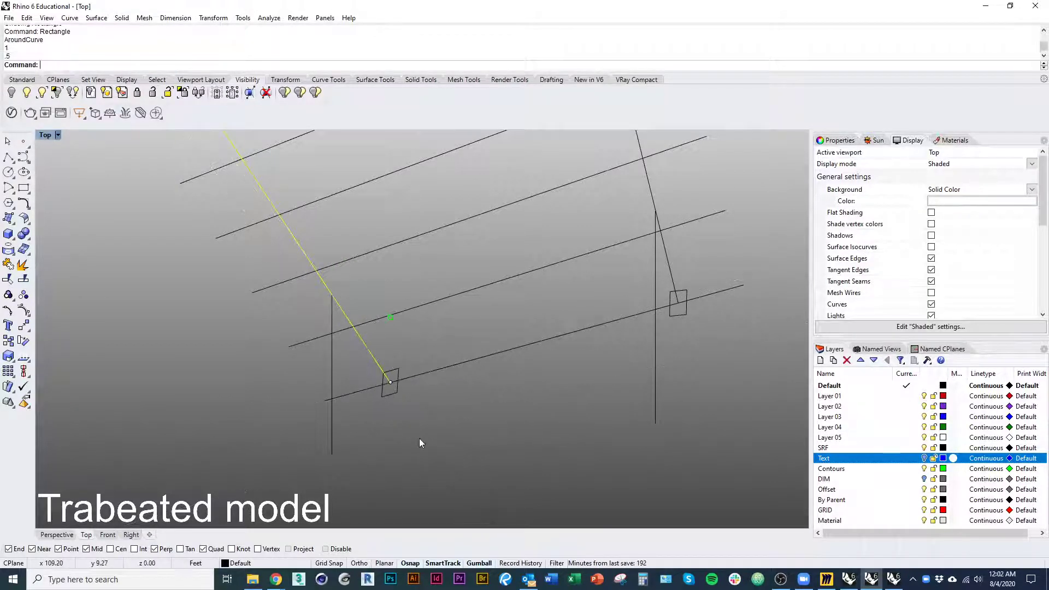
# Sweep the redrawn rectangle along its beam line with Sweep1, using the Freeform frame style and unchanged cross sections.
pyautogui.scroll(-3, 418, 438)
pyautogui.scroll(2, 382, 437)
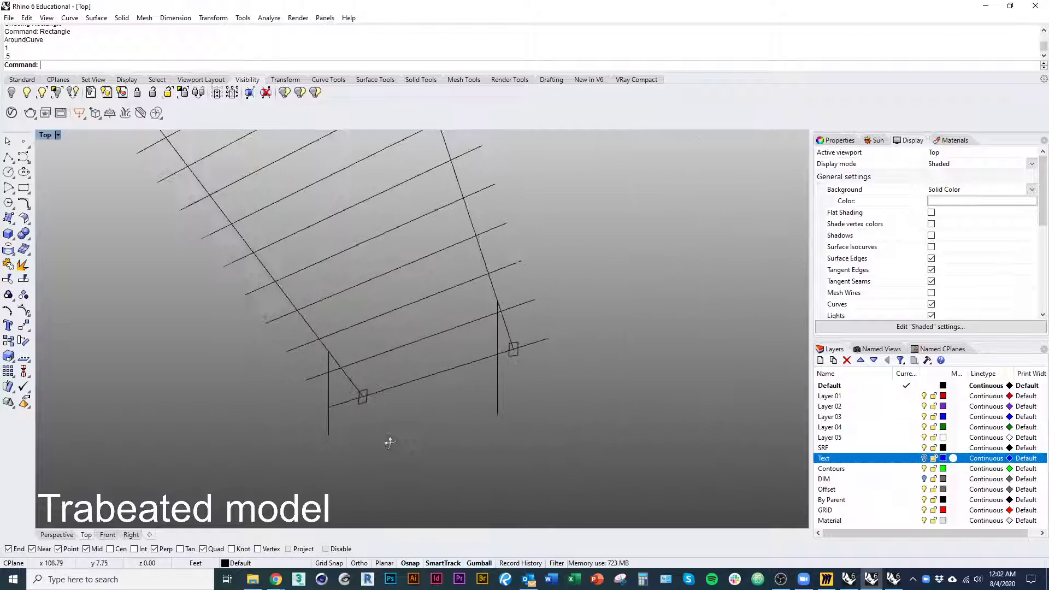
pyautogui.click(379, 415)
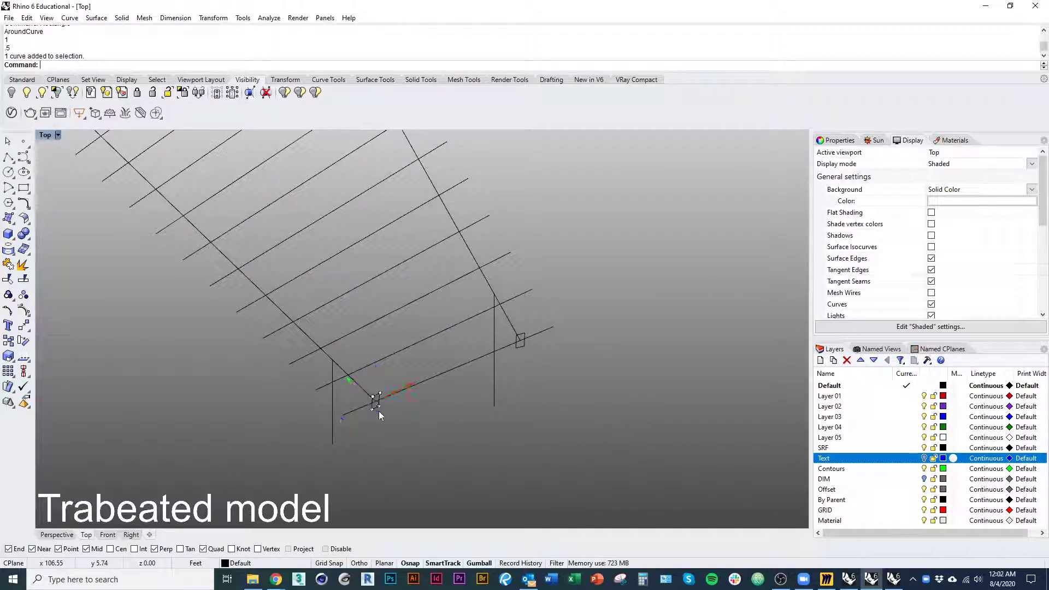
pyautogui.write('Sweep1')
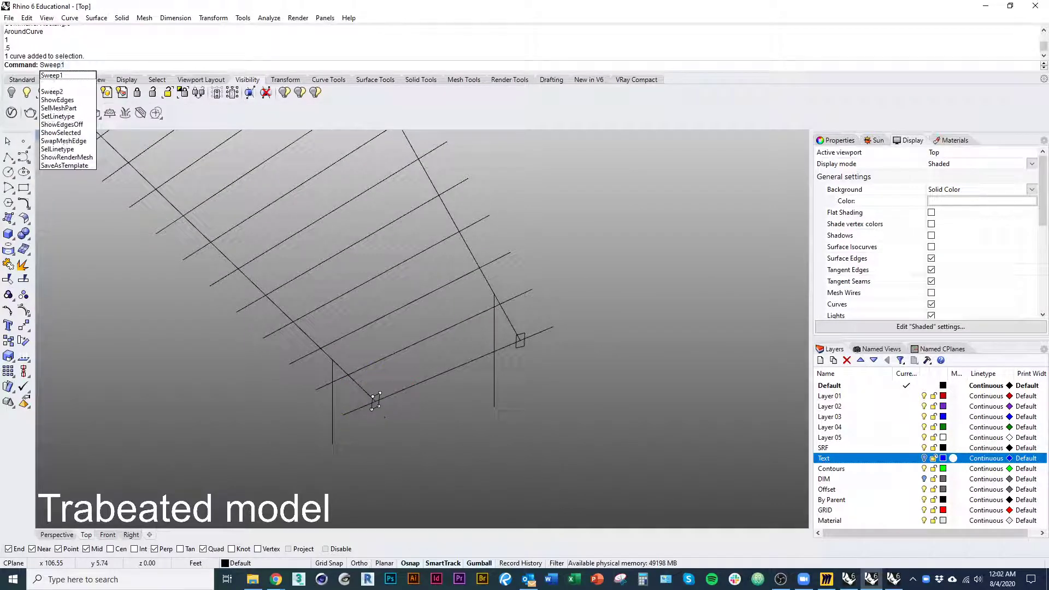
pyautogui.press('Return')
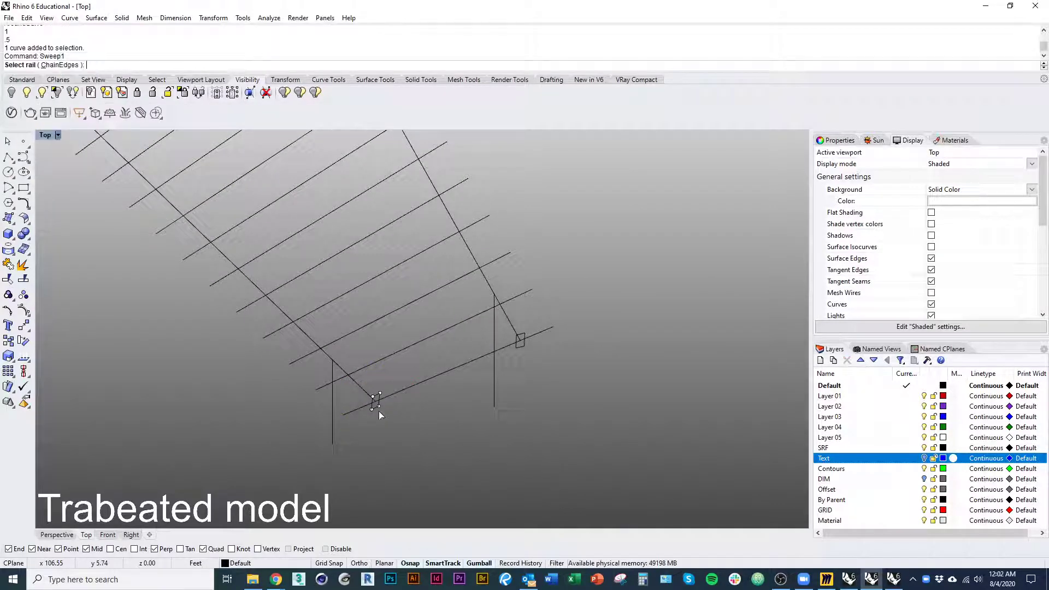
pyautogui.click(361, 390)
pyautogui.scroll(3, 361, 391)
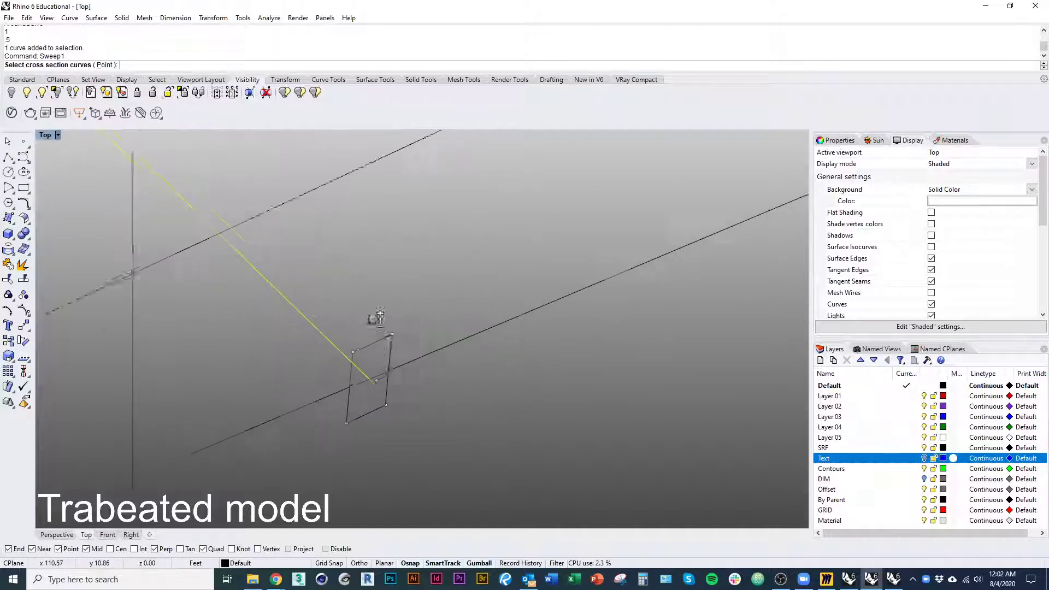
pyautogui.click(389, 353)
pyautogui.scroll(-3, 432, 350)
pyautogui.press('Return')
pyautogui.scroll(-3, 445, 437)
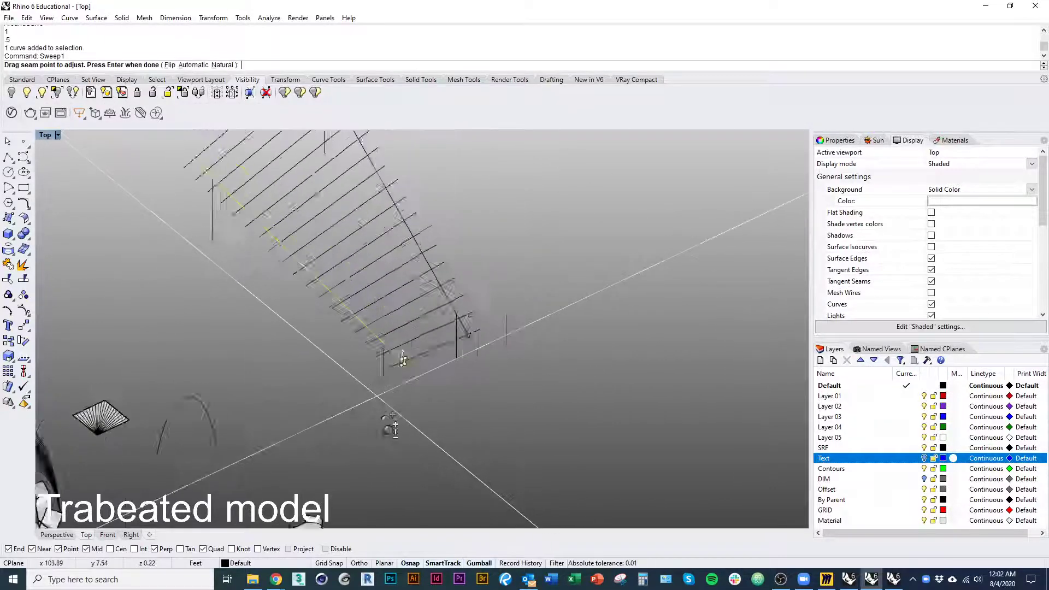
pyautogui.press('Return')
pyautogui.scroll(5, 227, 241)
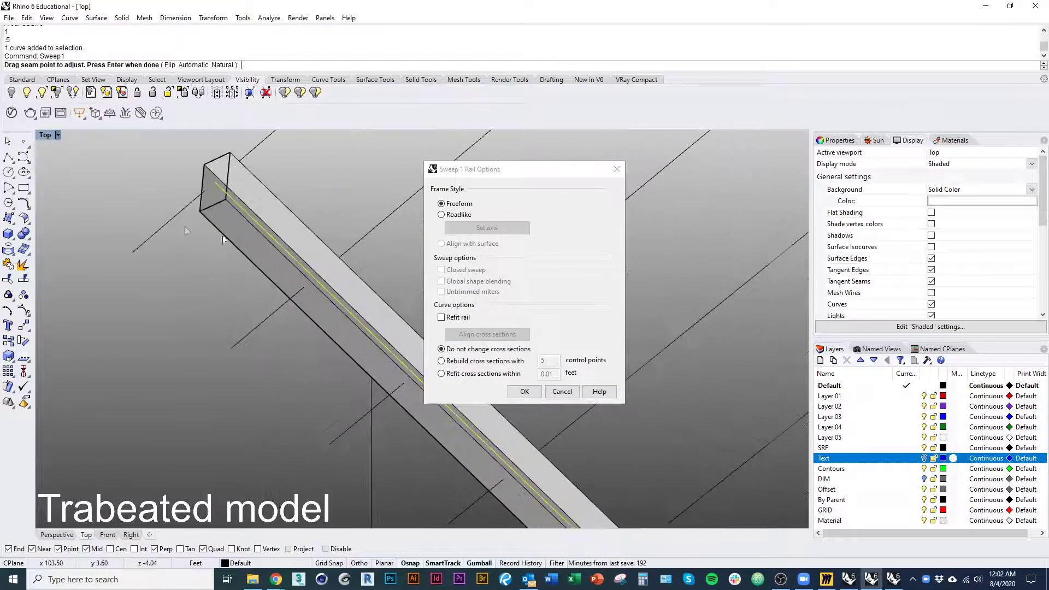
pyautogui.scroll(-6, 303, 365)
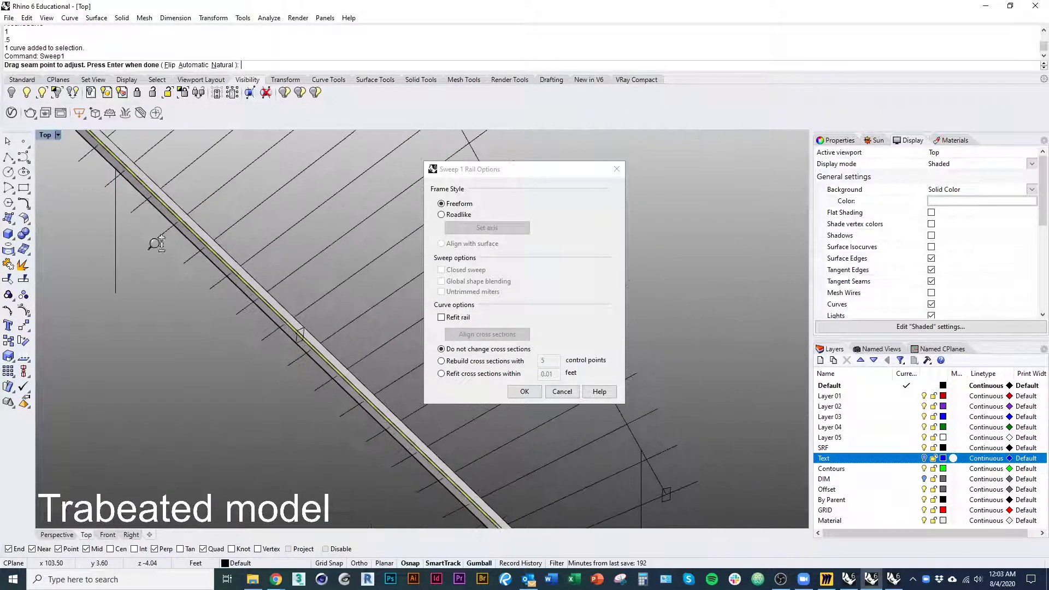
pyautogui.click(524, 391)
# Undo the Sweep1 surface along the beam line.
pyautogui.keyDown('ctrl'); pyautogui.keyDown('shift'); pyautogui.moveTo(515, 438); pyautogui.dragTo(394, 387, button='right'); pyautogui.keyUp('shift'); pyautogui.keyUp('ctrl')
pyautogui.hotkey('ctrl', 'z')
pyautogui.moveTo(418, 429); pyautogui.dragTo(459, 432, button='right')
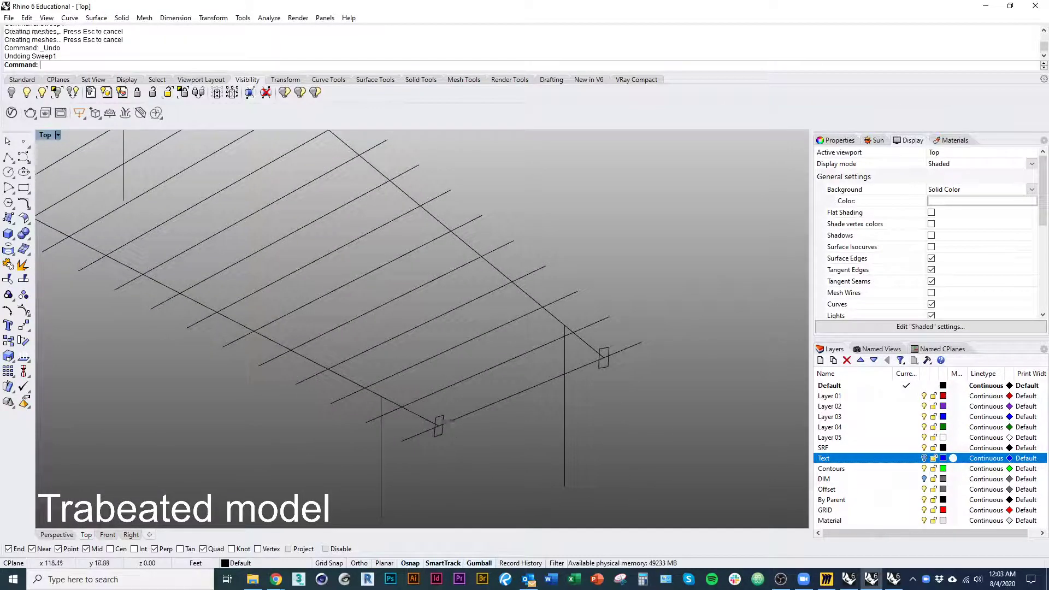
# Extrude the redrawn rectangle with ExtrudeCrv along its beam line up to the line's far endpoint.
pyautogui.click(439, 426)
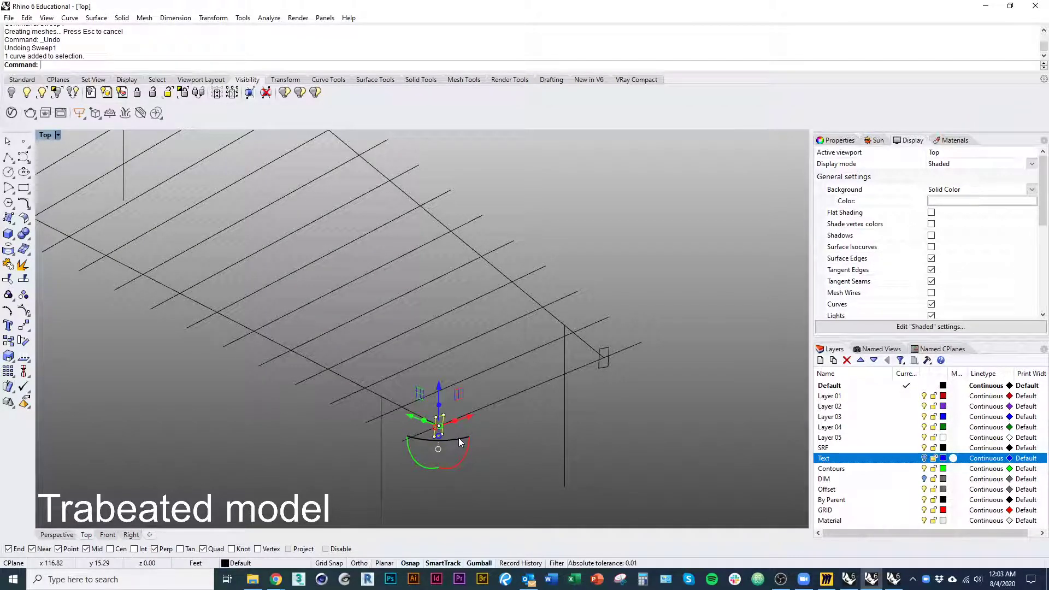
pyautogui.write('ExtrudeCrv')
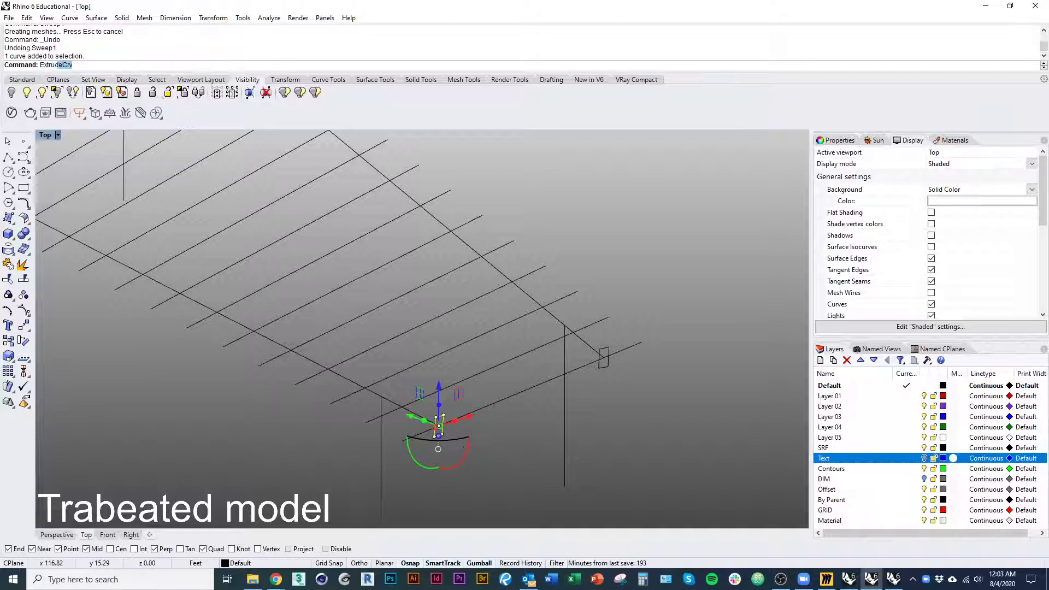
pyautogui.press('Return')
pyautogui.moveTo(180, 292); pyautogui.dragTo(580, 396, button='right')
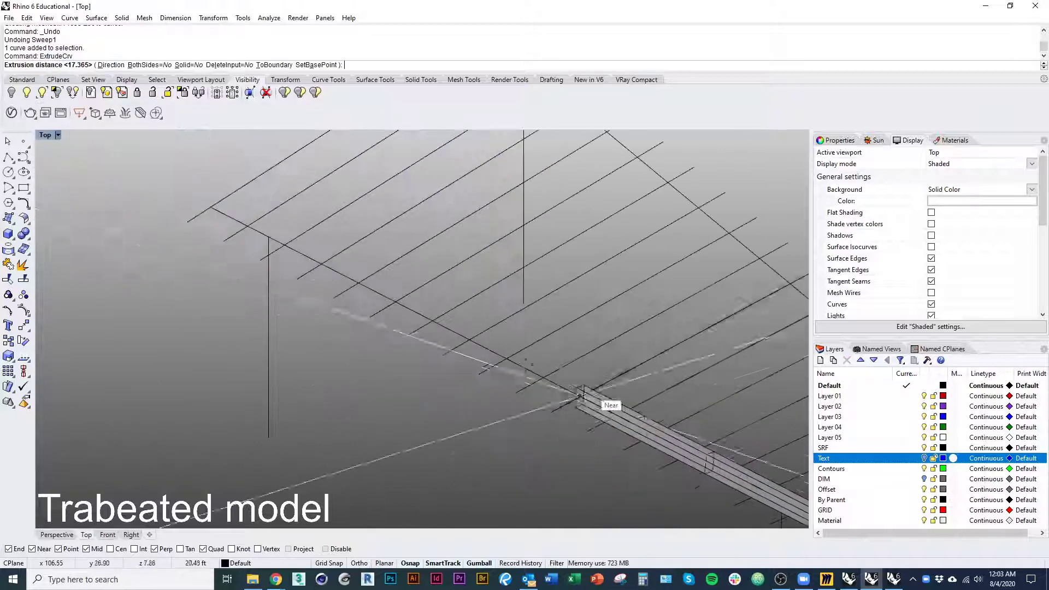
pyautogui.click(211, 208)
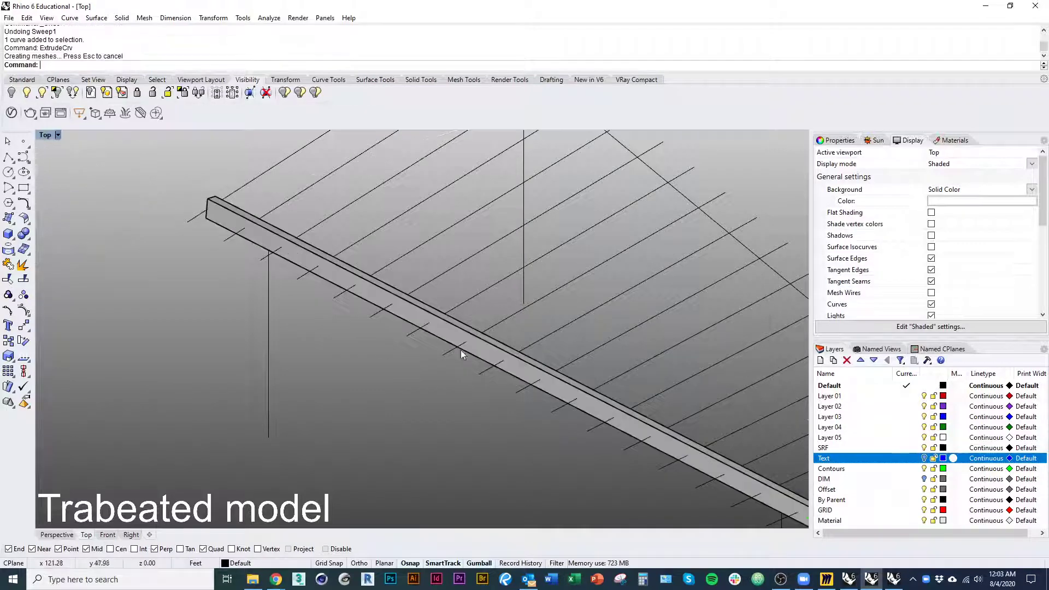
# Extrude the other beam's rectangle with ExtrudeCrv along its line up to the far endpoint.
pyautogui.moveTo(770, 394); pyautogui.dragTo(389, 357, button='right')
pyautogui.click(490, 403)
pyautogui.press('Return')
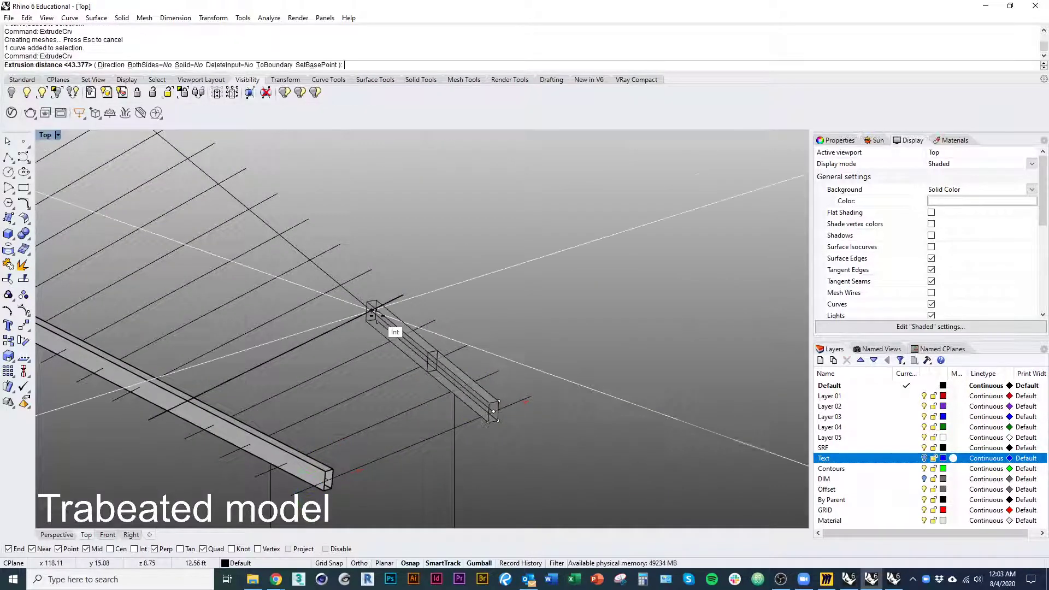
pyautogui.moveTo(297, 248); pyautogui.dragTo(527, 468, button='right')
pyautogui.click(212, 209)
pyautogui.scroll(-9, 221, 240)
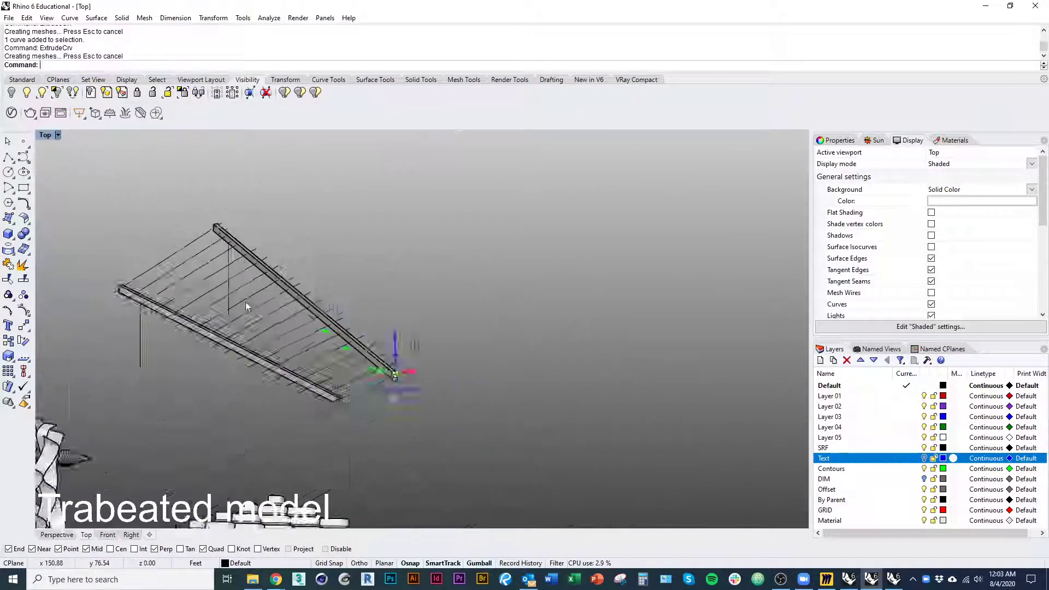
# Examine how the two rectangular beams sit against the cross lines and columns from several angles.
pyautogui.moveTo(379, 445); pyautogui.dragTo(350, 395, button='right')
pyautogui.click(349, 395)
pyautogui.scroll(3, 314, 367)
pyautogui.keyDown('ctrl'); pyautogui.keyDown('shift'); pyautogui.moveTo(312, 325); pyautogui.dragTo(568, 425, button='right'); pyautogui.keyUp('shift'); pyautogui.keyUp('ctrl')
pyautogui.scroll(-3, 363, 291)
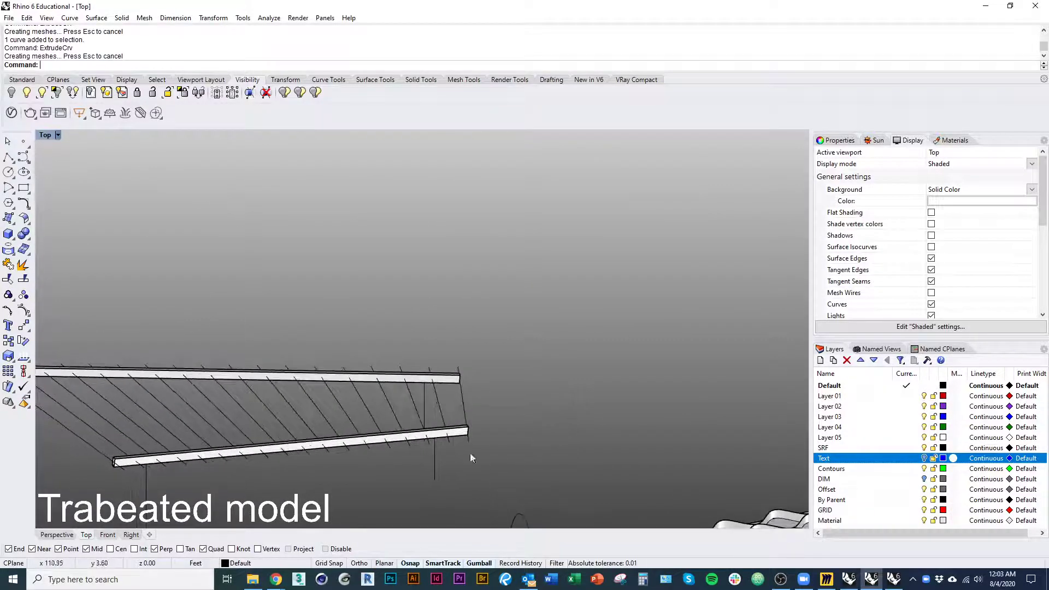
pyautogui.moveTo(425, 436)
pyautogui.keyDown('ctrl'); pyautogui.keyDown('shift'); pyautogui.mouseDown(button='right')
pyautogui.moveTo(428, 425)
pyautogui.moveTo(481, 425)
pyautogui.mouseUp(button='right'); pyautogui.keyUp('shift'); pyautogui.keyUp('ctrl')
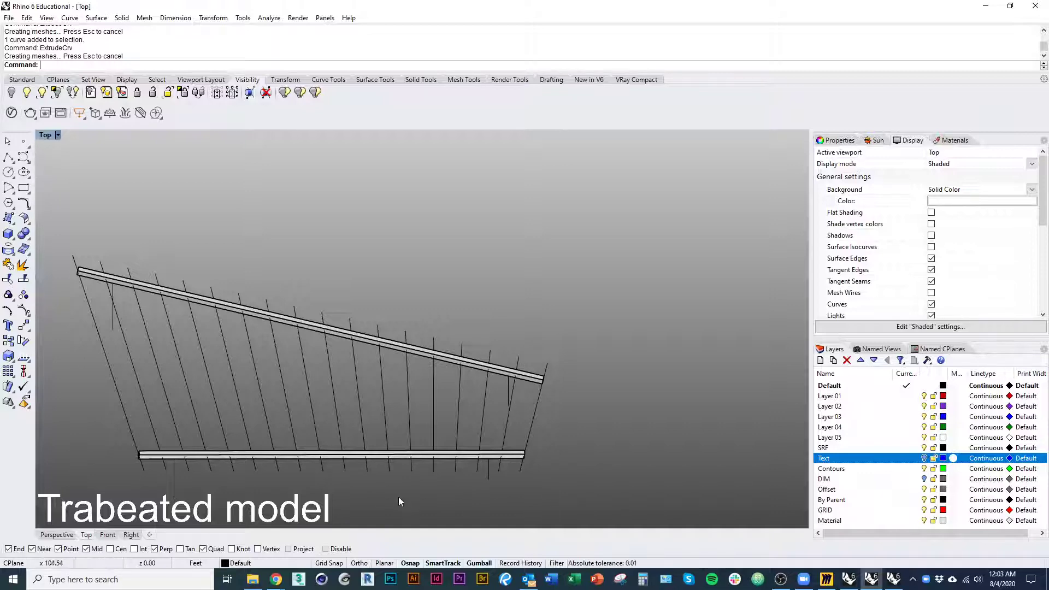
pyautogui.moveTo(399, 499); pyautogui.dragTo(468, 407, button='right')
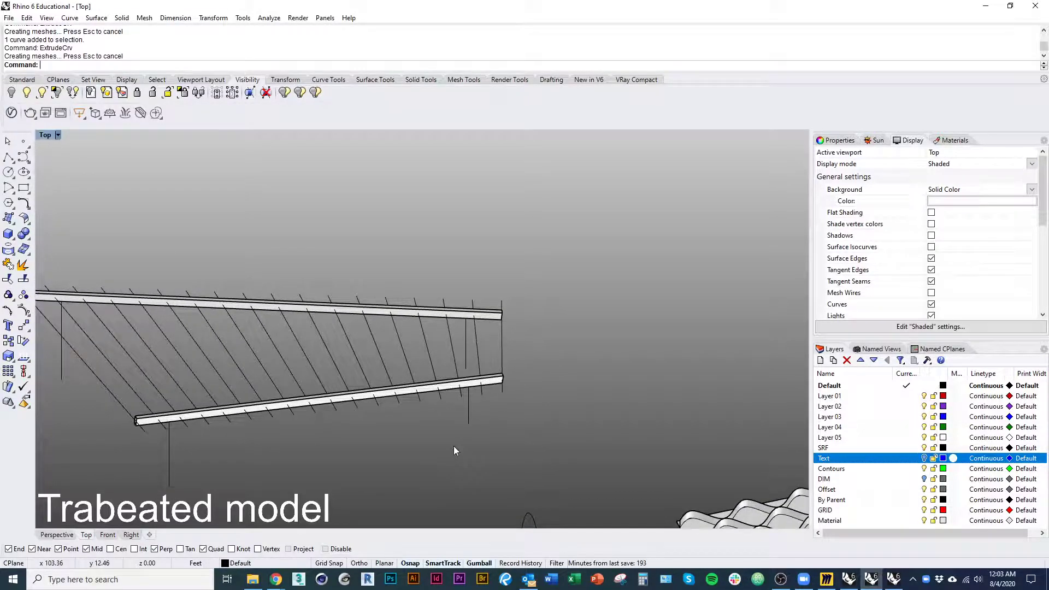
pyautogui.moveTo(559, 358); pyautogui.dragTo(366, 328, button='right')
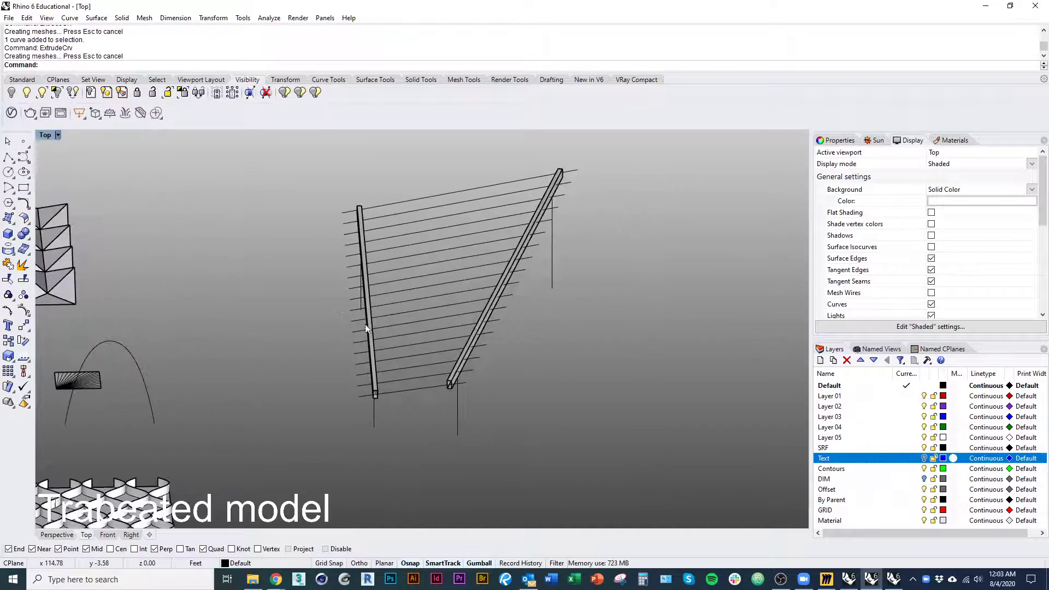
# Raise all the cross lines vertically so they rest on top of the two rectangular beams.
pyautogui.moveTo(420, 423); pyautogui.dragTo(397, 162)
pyautogui.moveTo(382, 229); pyautogui.dragTo(464, 267, button='right')
pyautogui.scroll(7, 407, 301)
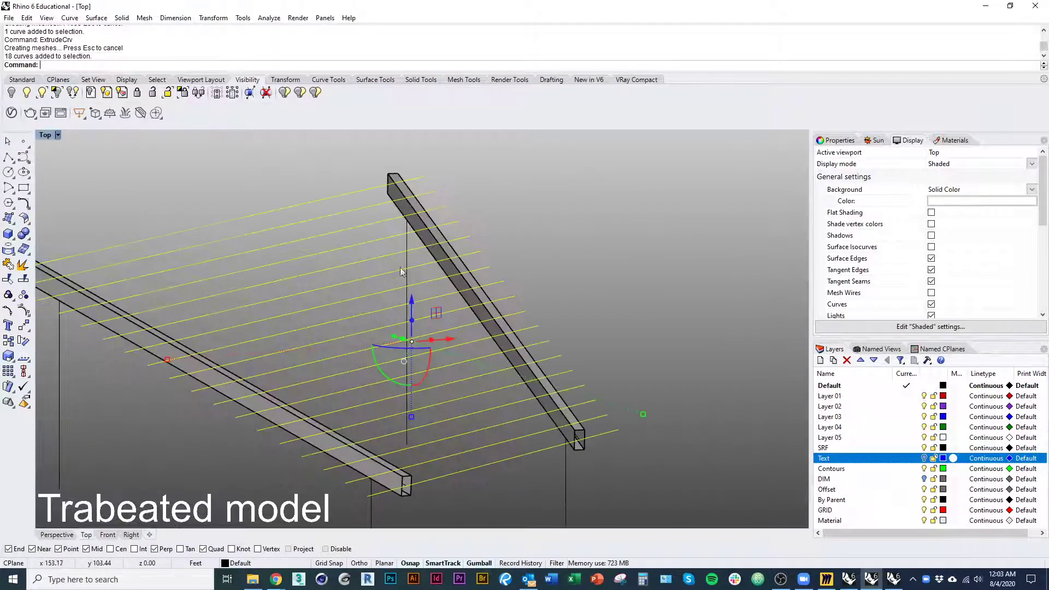
pyautogui.press('Escape')
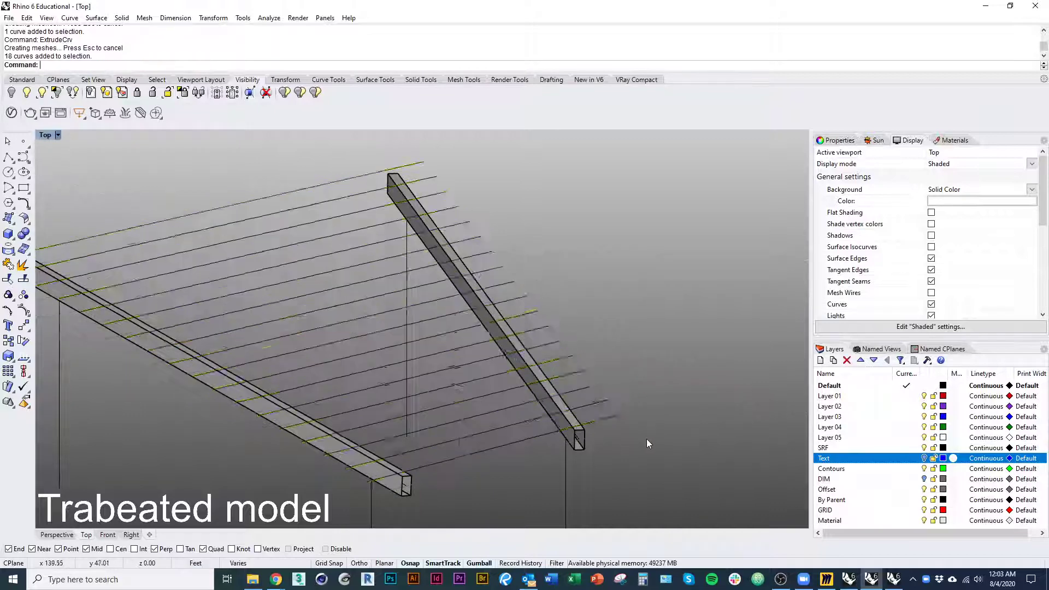
pyautogui.moveTo(646, 437); pyautogui.dragTo(569, 428, button='right')
pyautogui.scroll(-3, 567, 397)
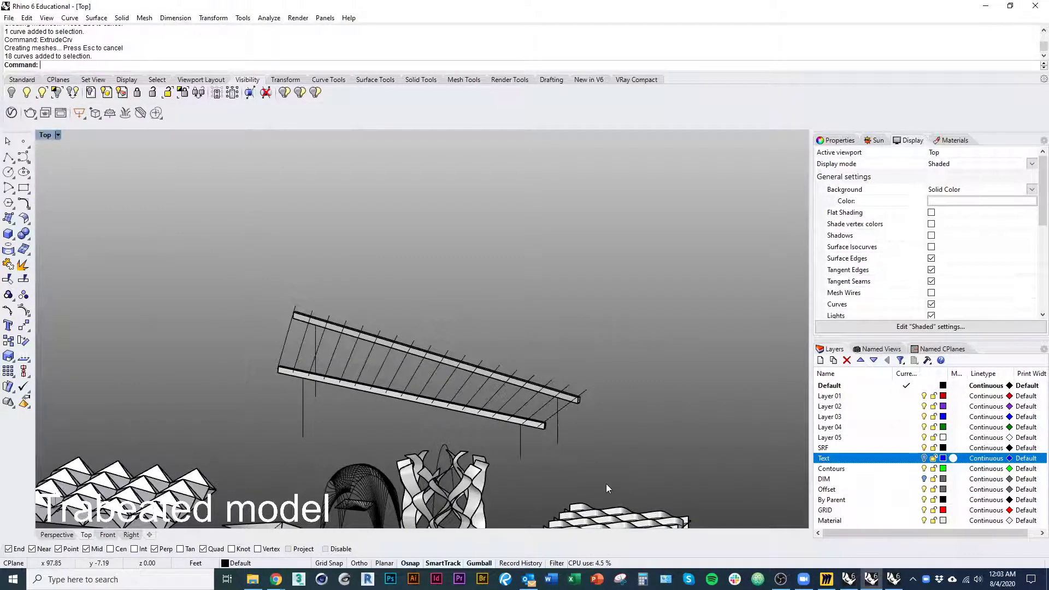